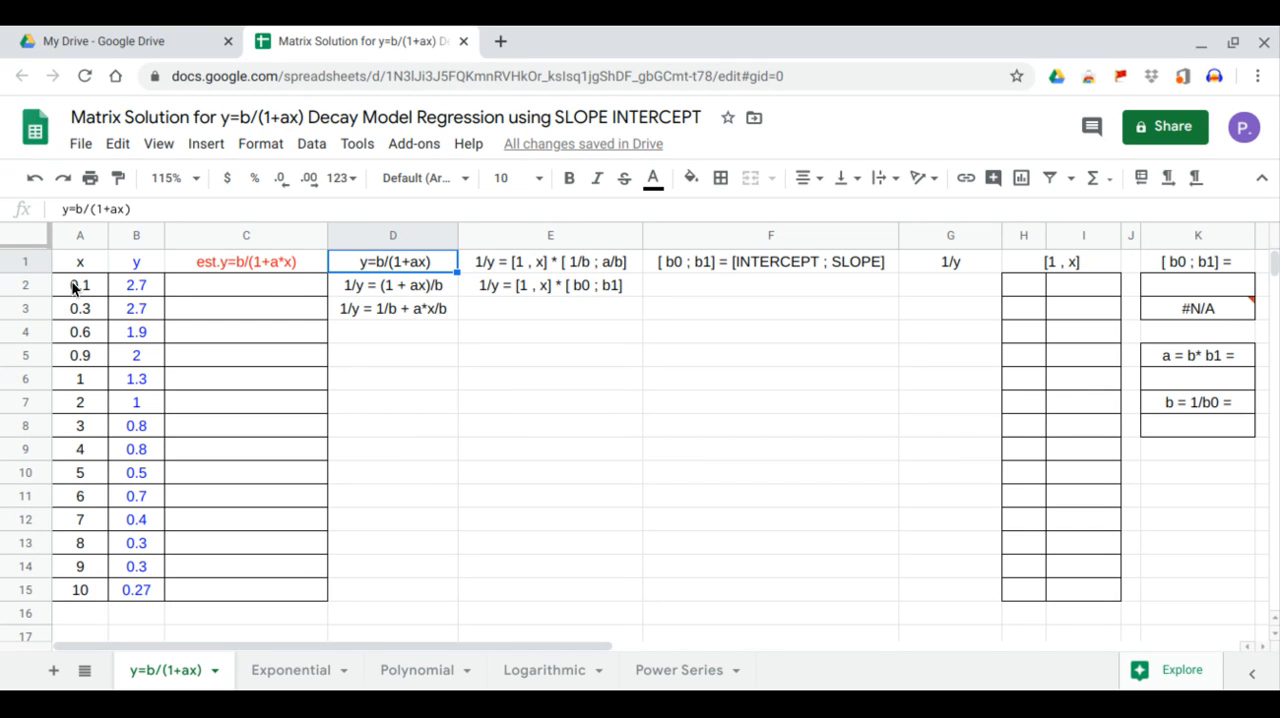
Insert a chart of y against x from the data in A1:B15.
{"action": "left_click_drag", "start_coordinate": [80, 266], "coordinate": [121, 586]}
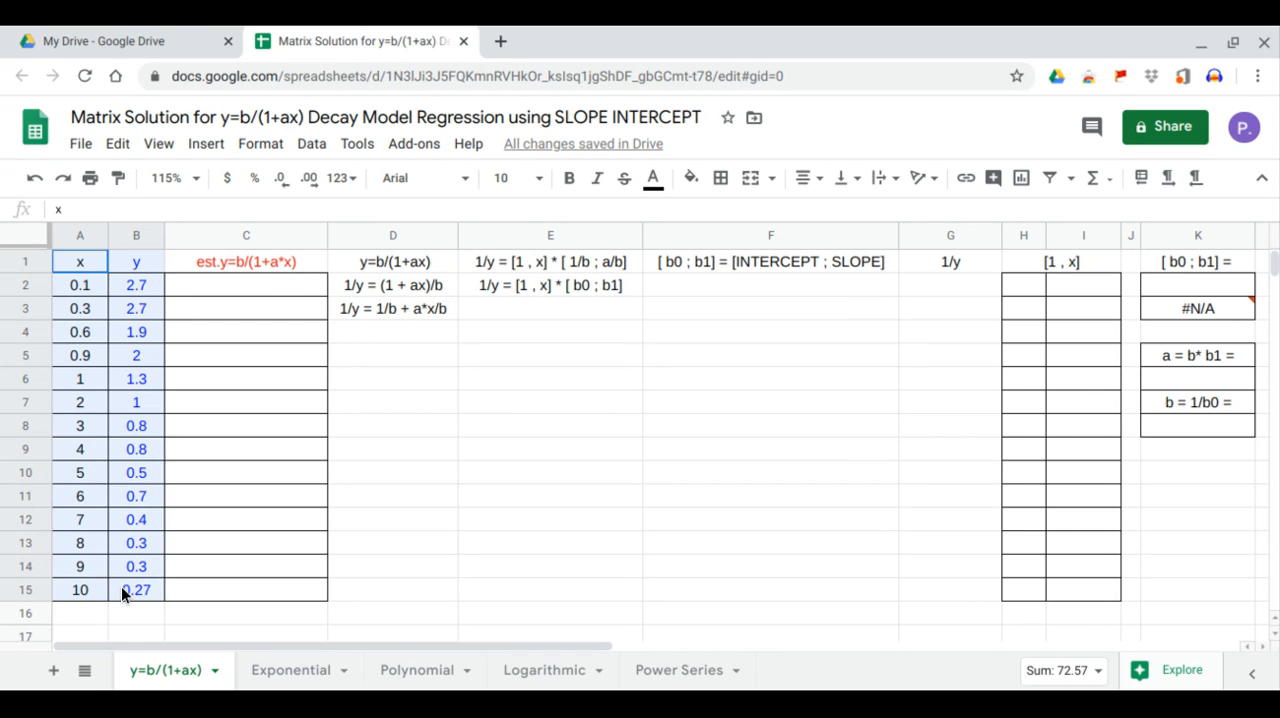
{"action": "left_click", "coordinate": [207, 145]}
{"action": "left_click", "coordinate": [226, 420]}
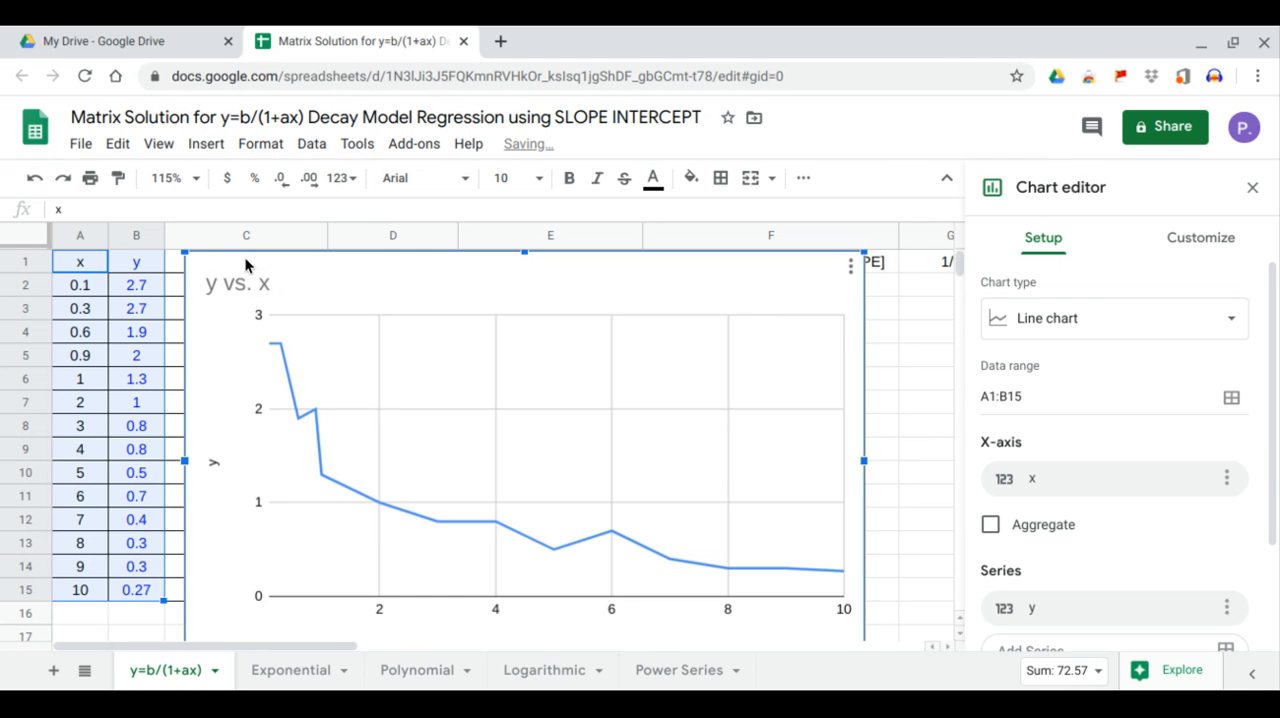
Resize and move the chart so it fits below the equations across columns D to F, and close the chart editor.
{"action": "left_click_drag", "start_coordinate": [185, 252], "coordinate": [327, 351]}
{"action": "scroll", "coordinate": [633, 320], "scroll_direction": "up", "scroll_amount": 1}
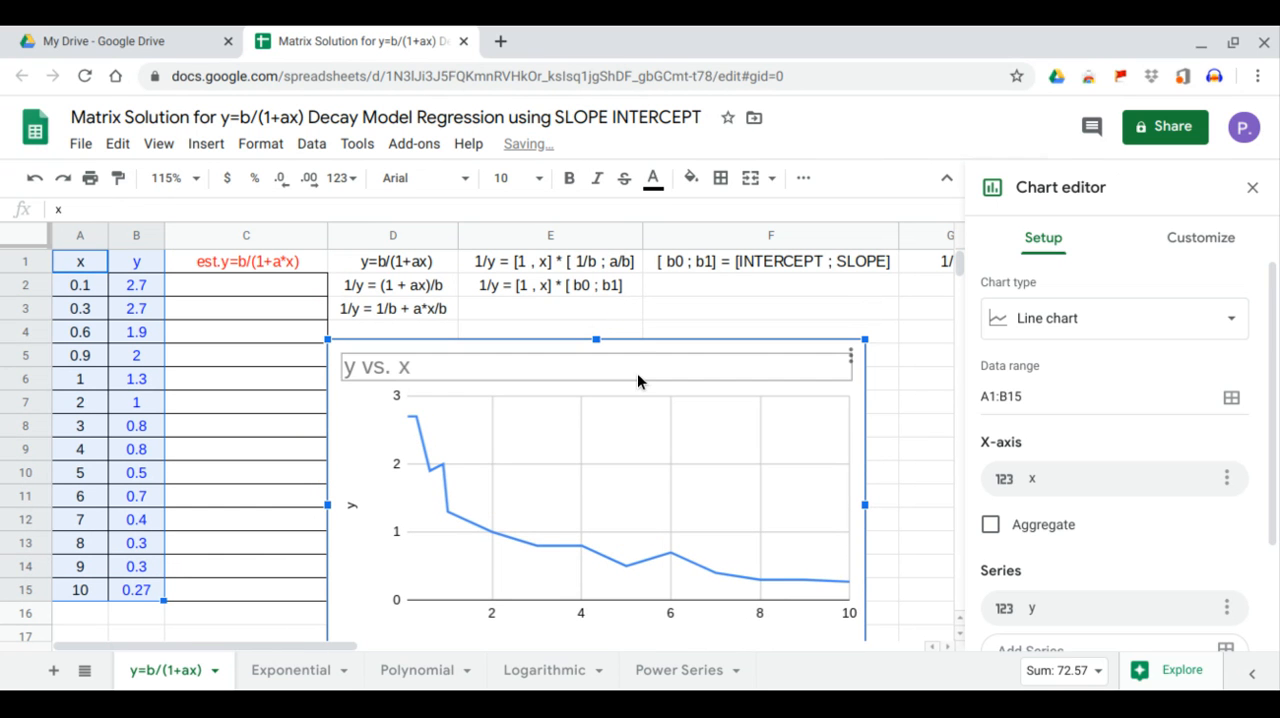
{"action": "left_click_drag", "start_coordinate": [638, 367], "coordinate": [659, 351]}
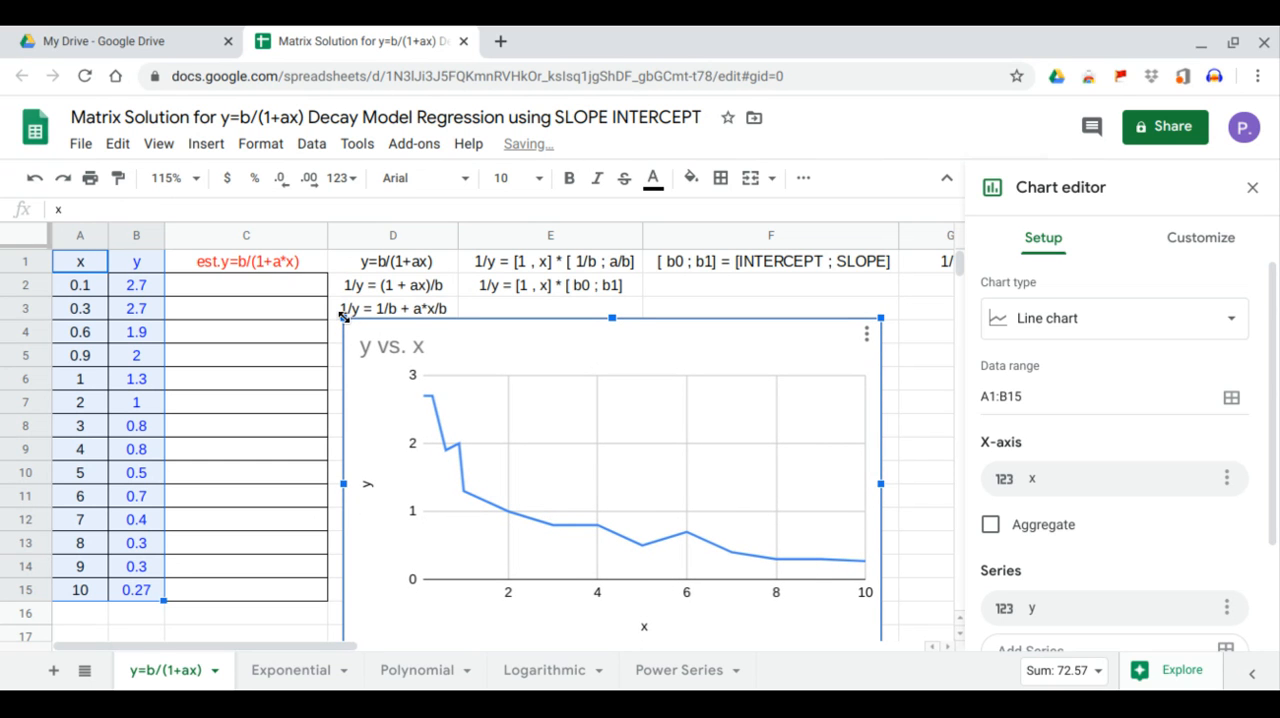
{"action": "left_click_drag", "start_coordinate": [343, 317], "coordinate": [371, 338]}
{"action": "left_click_drag", "start_coordinate": [571, 360], "coordinate": [543, 345]}
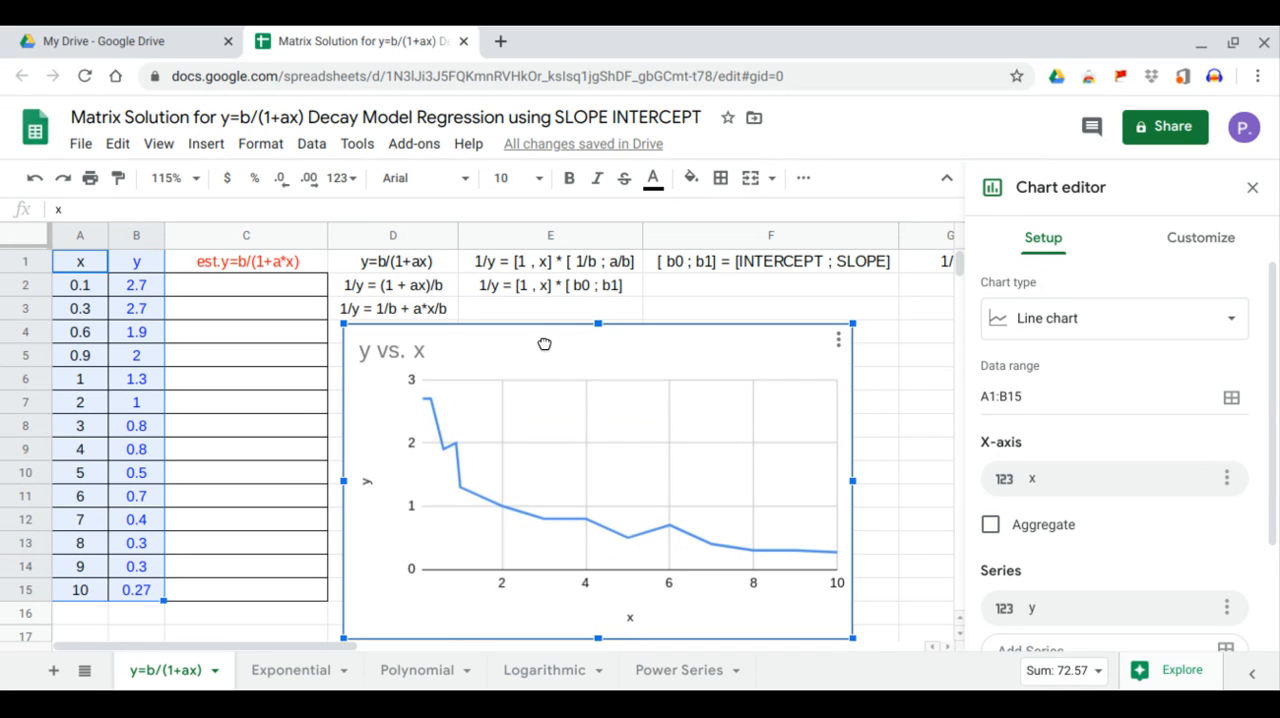
{"action": "scroll", "coordinate": [656, 439], "scroll_direction": "down", "scroll_amount": 1}
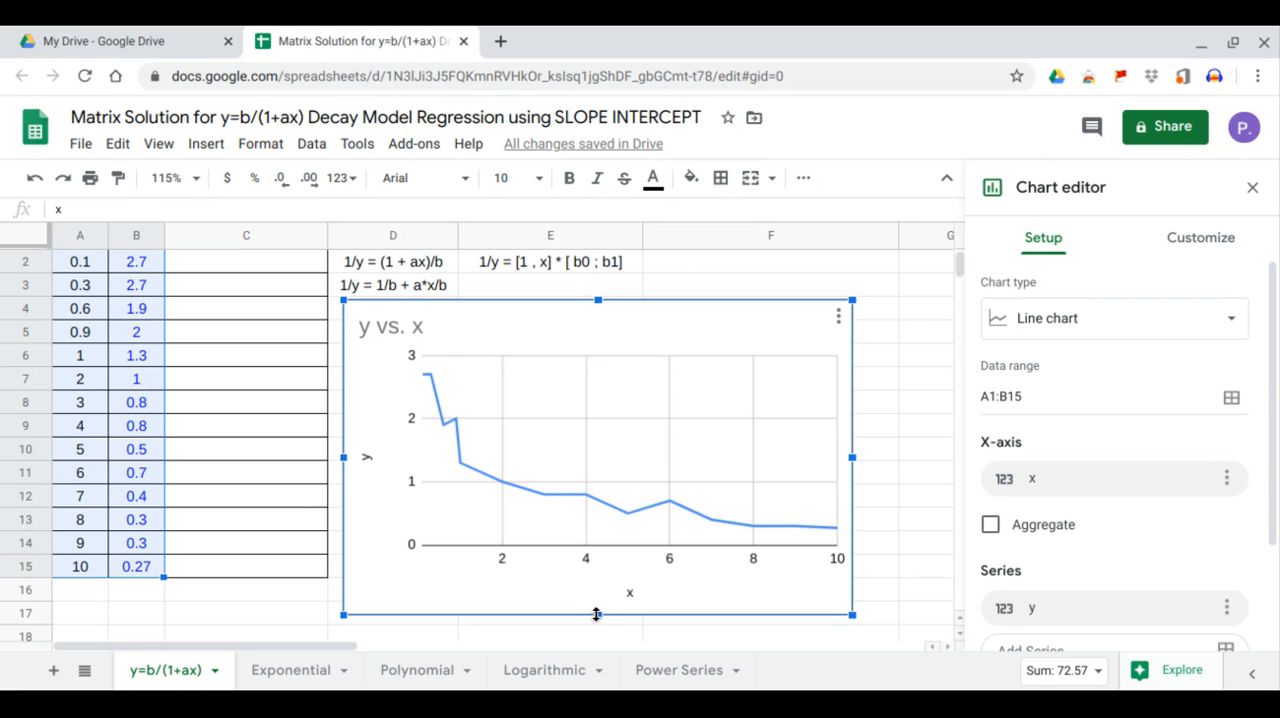
{"action": "left_click_drag", "start_coordinate": [598, 614], "coordinate": [606, 584]}
{"action": "scroll", "coordinate": [608, 563], "scroll_direction": "up", "scroll_amount": 1}
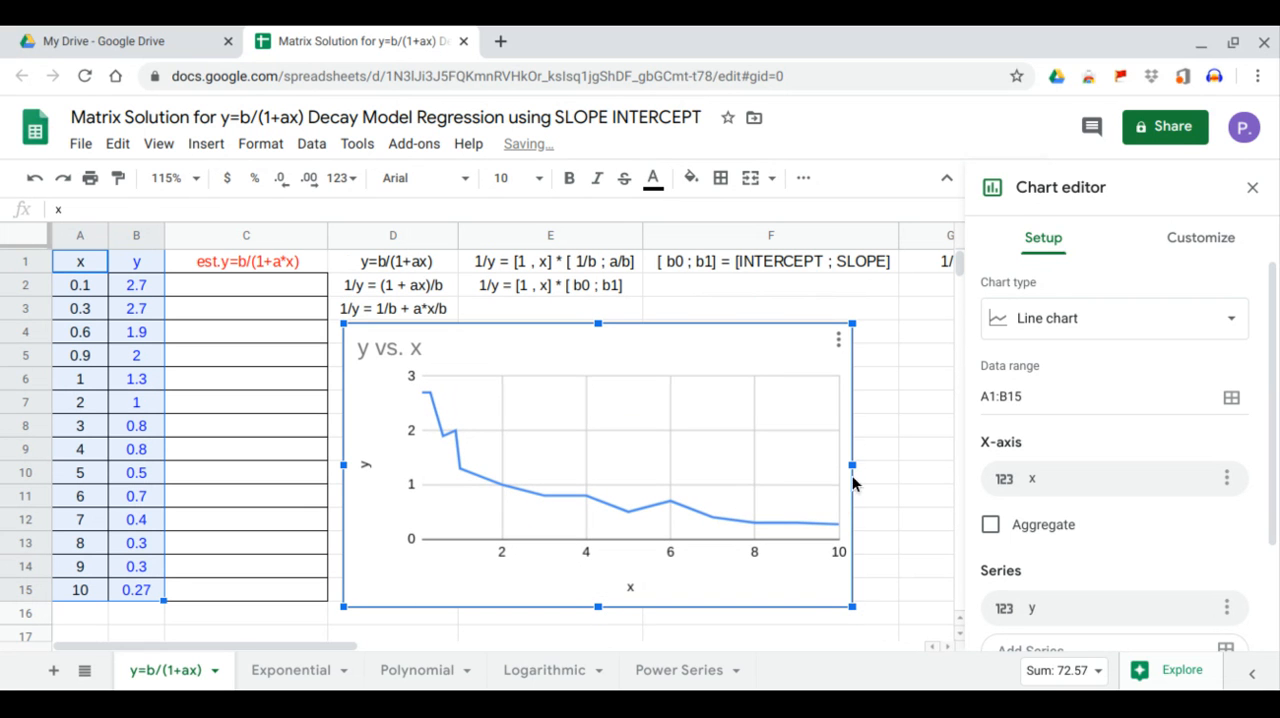
{"action": "left_click_drag", "start_coordinate": [855, 464], "coordinate": [883, 464]}
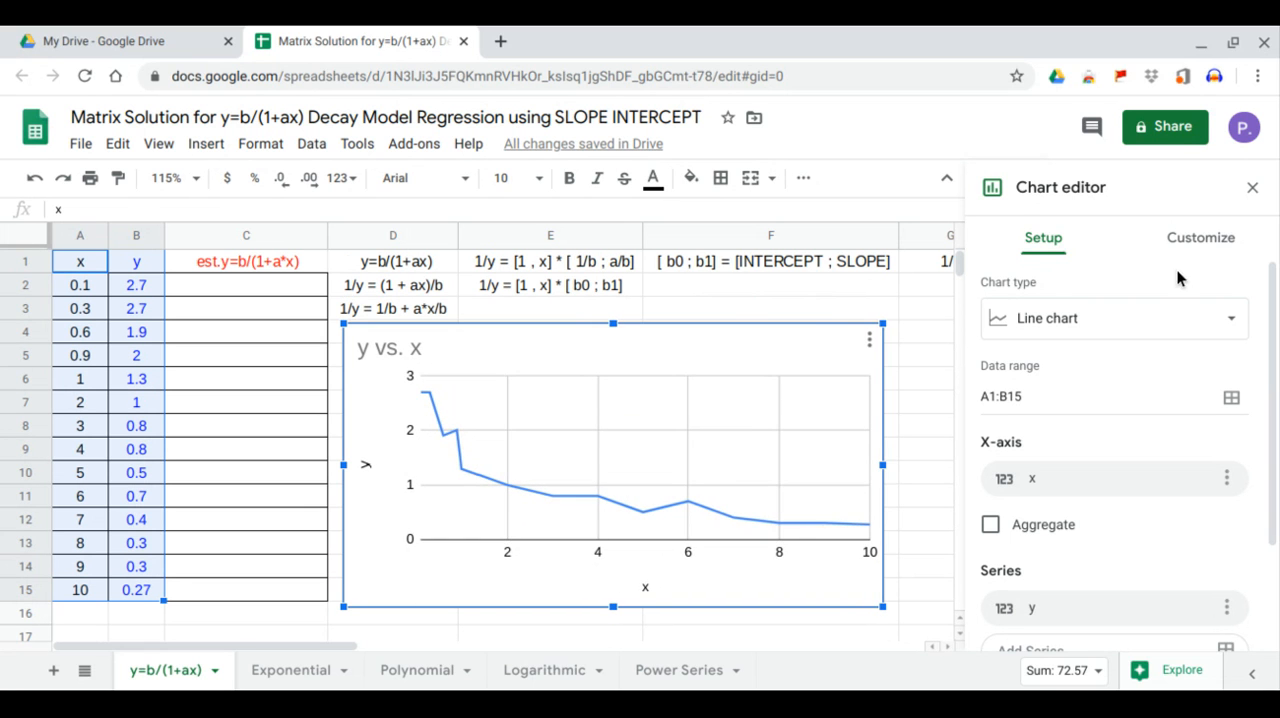
{"action": "left_click", "coordinate": [1251, 189]}
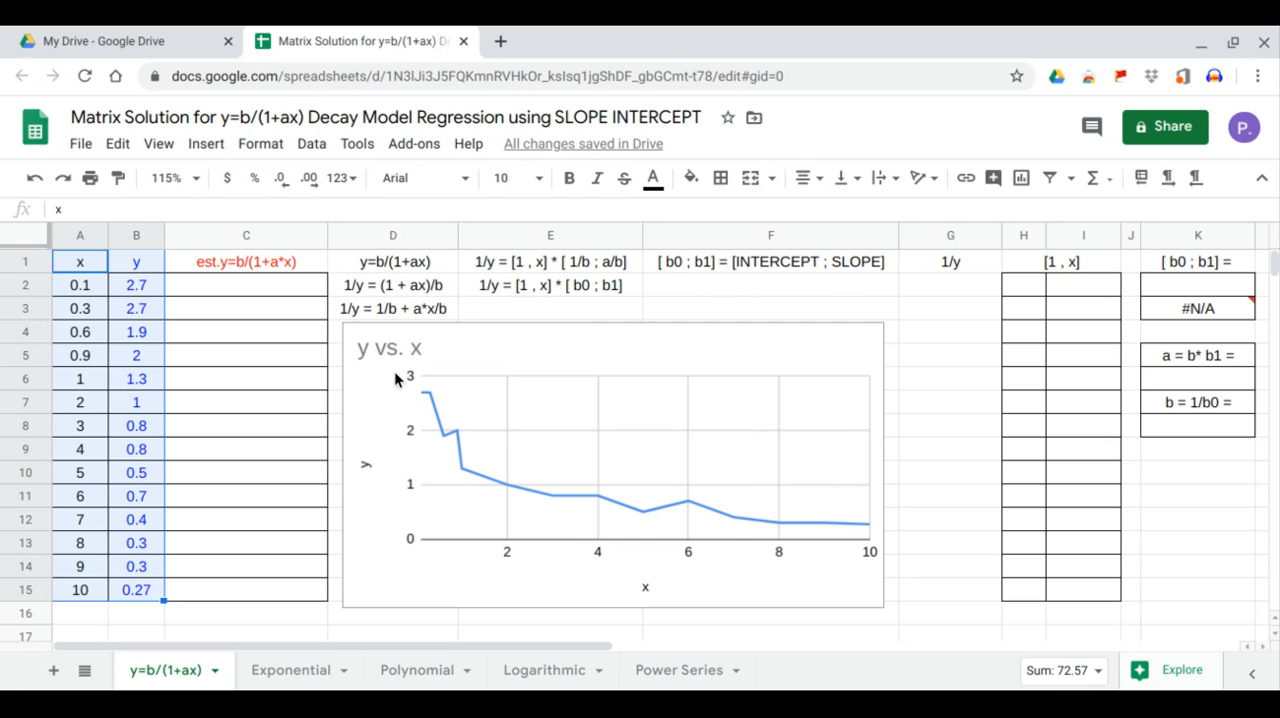
Review the derivation of the linearised decay model in D1:D3, E1:E2 and F1.
{"action": "left_click", "coordinate": [406, 262]}
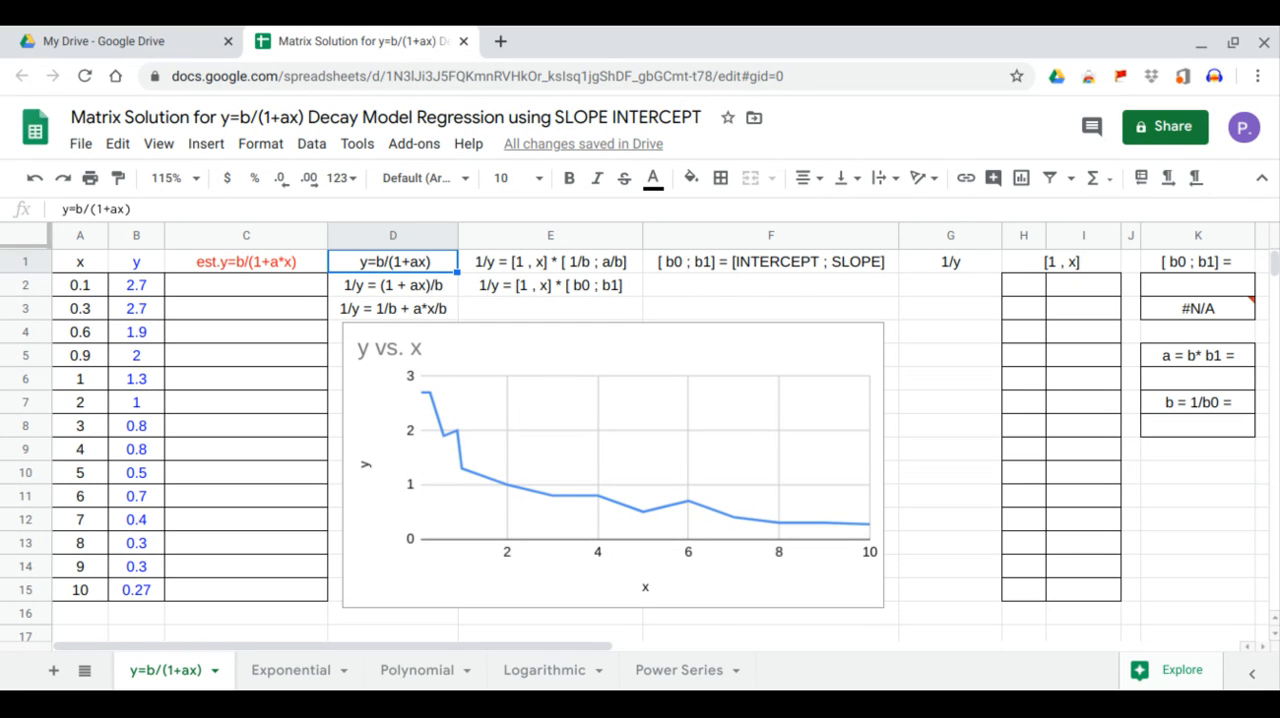
{"action": "left_click", "coordinate": [369, 287]}
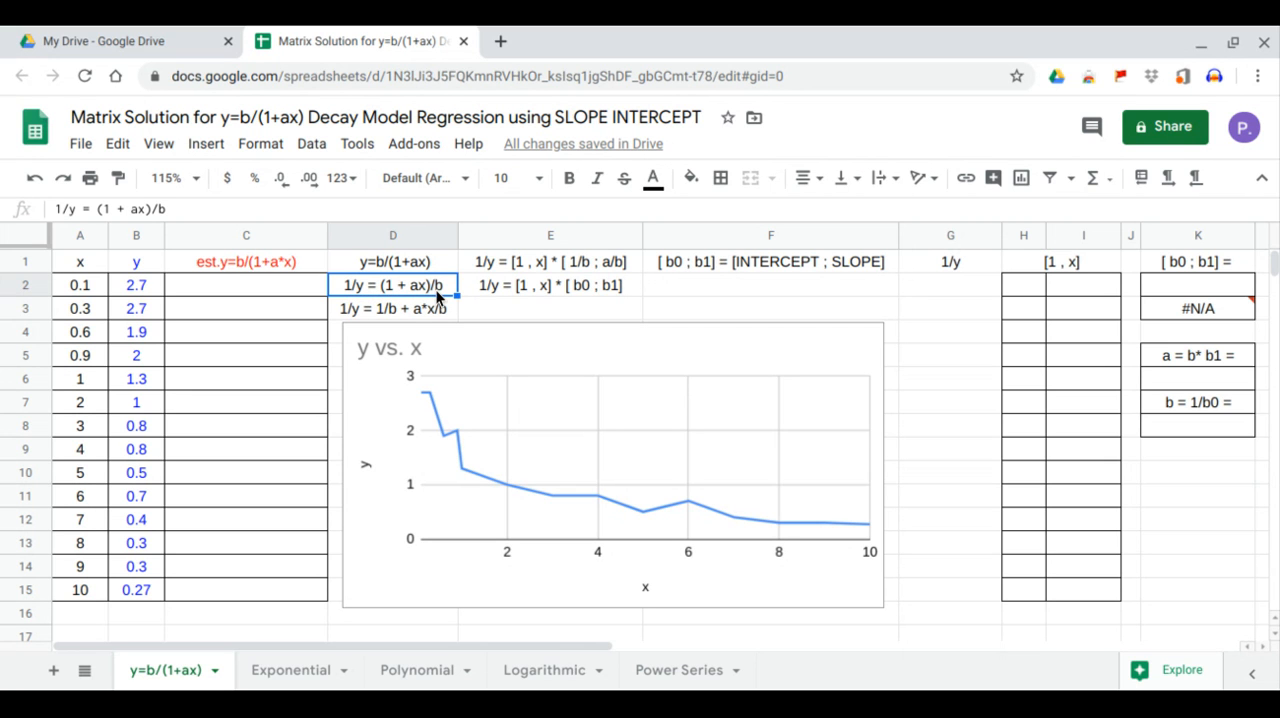
{"action": "left_click", "coordinate": [404, 308]}
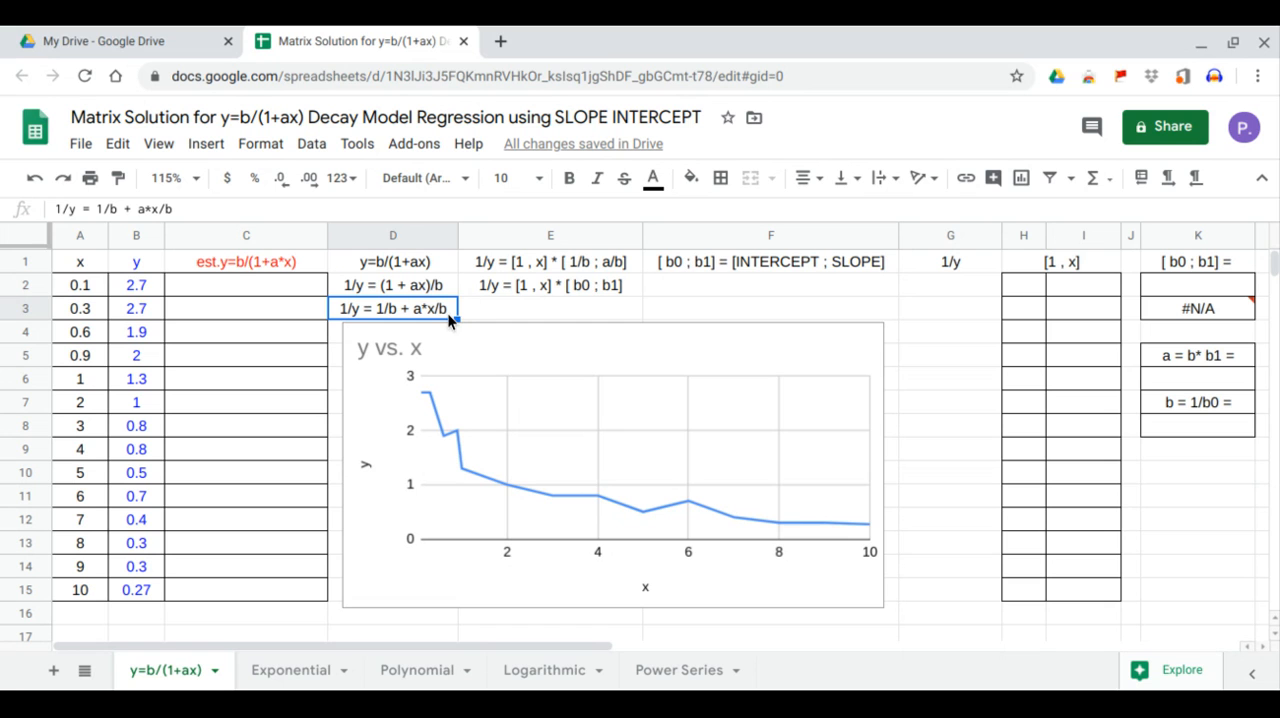
{"action": "left_click", "coordinate": [532, 264]}
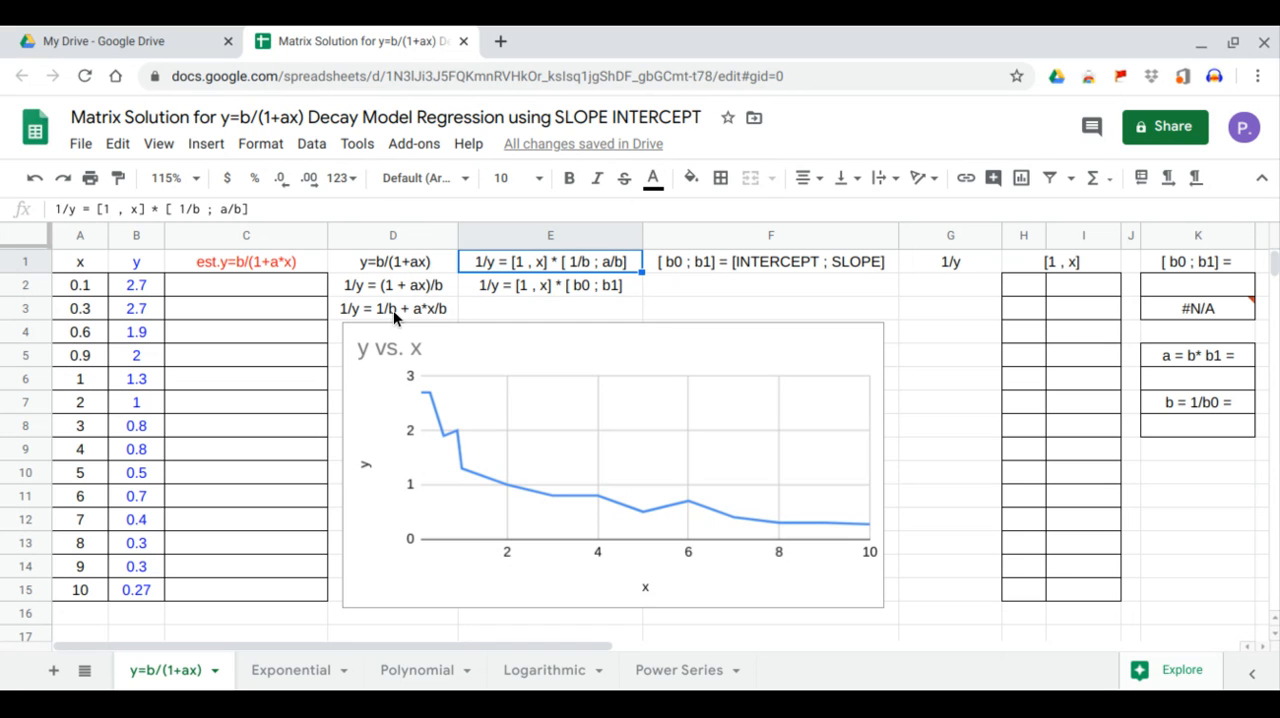
{"action": "left_click", "coordinate": [597, 286]}
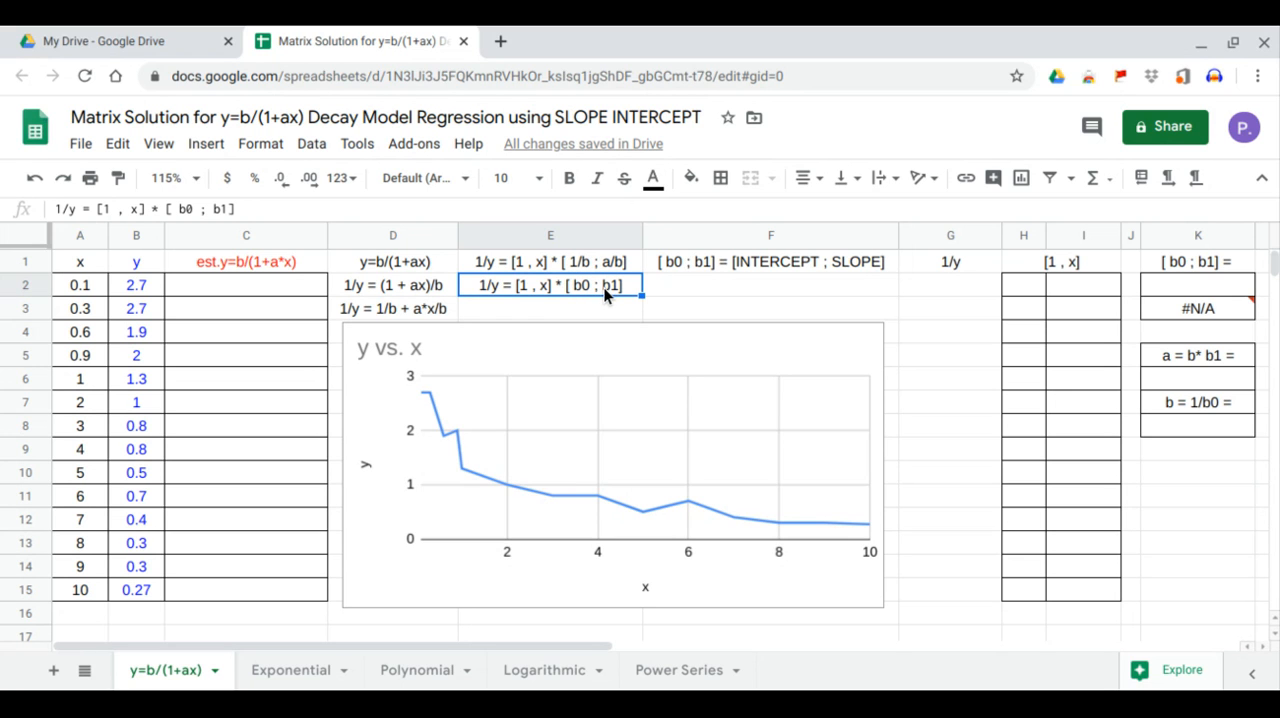
{"action": "left_click", "coordinate": [749, 261]}
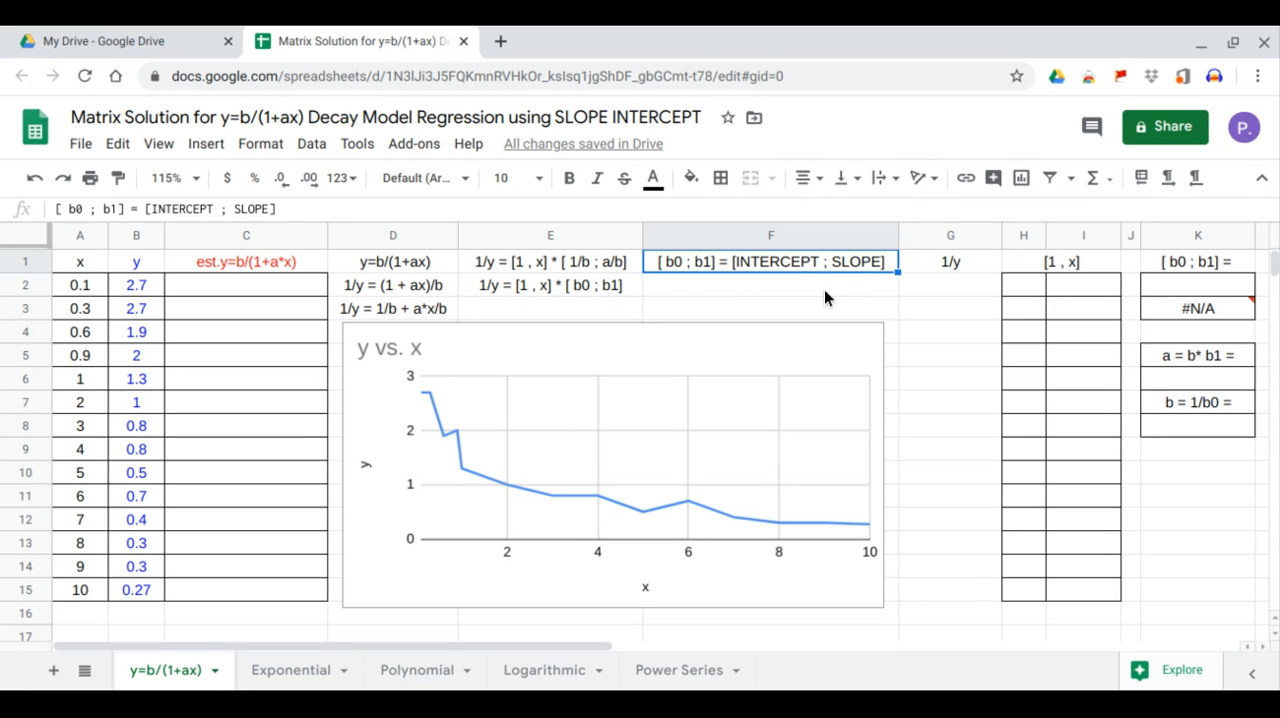
Fill the 1/y column from G2 with the array formula =arrayformula(1/B2:B15).
{"action": "left_click", "coordinate": [925, 290]}
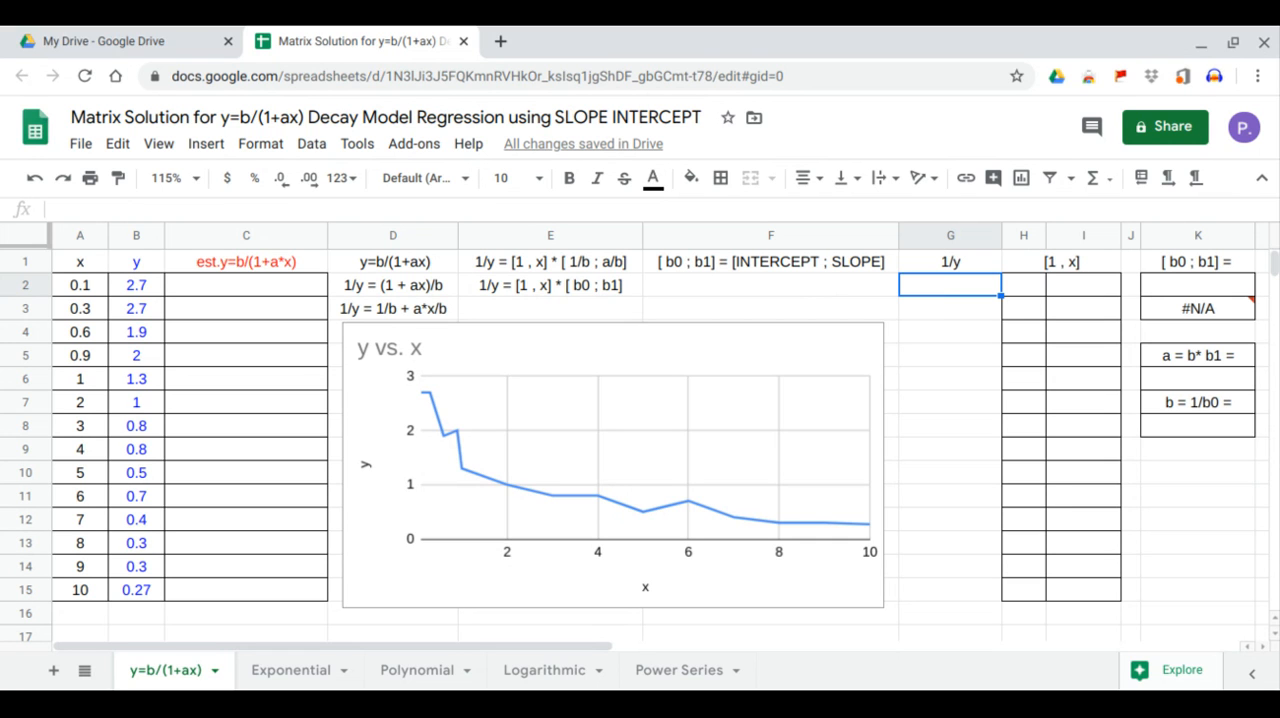
{"action": "type", "text": "=ar"}
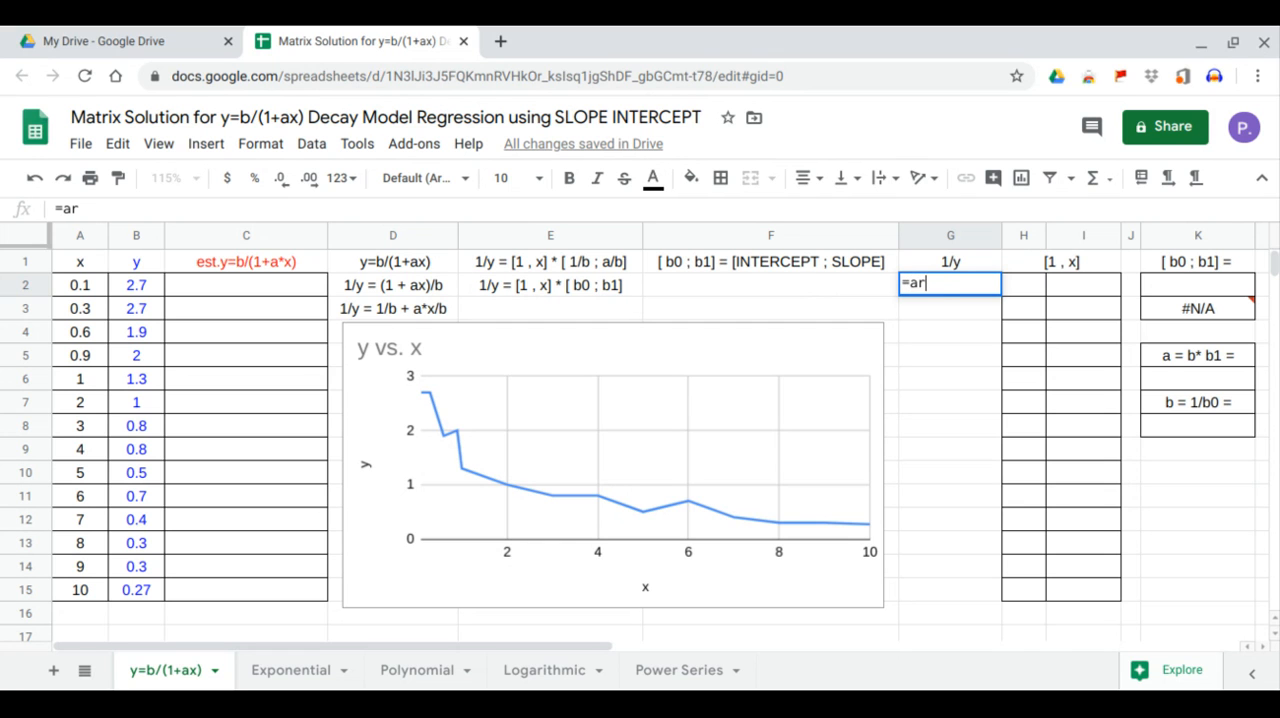
{"action": "type", "text": "rayfo"}
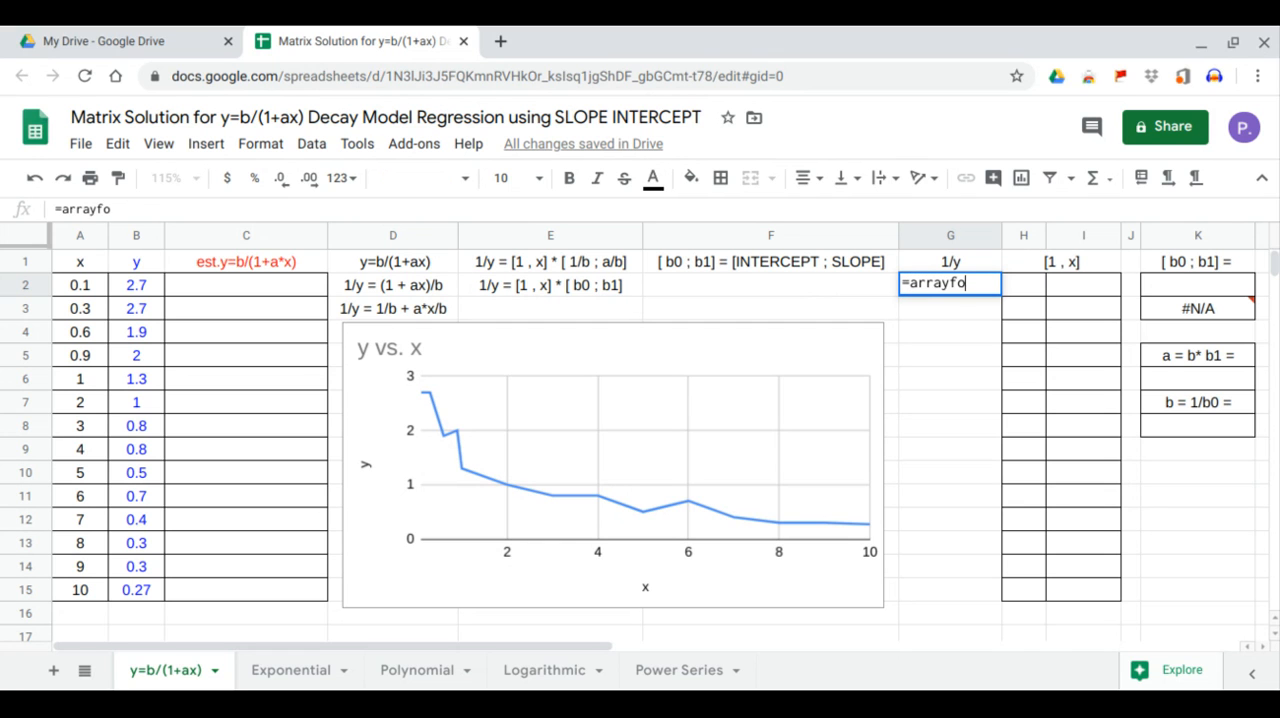
{"action": "type", "text": "rmula(1/"}
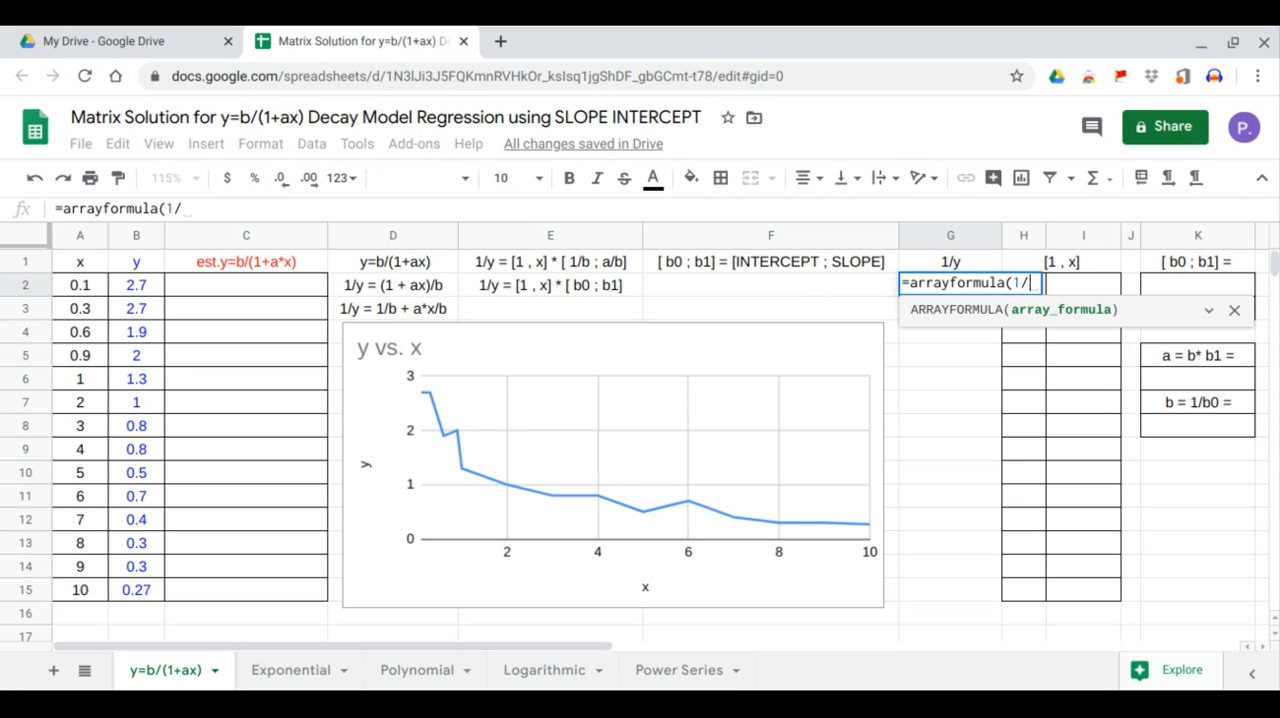
{"action": "left_click_drag", "start_coordinate": [136, 285], "coordinate": [138, 590]}
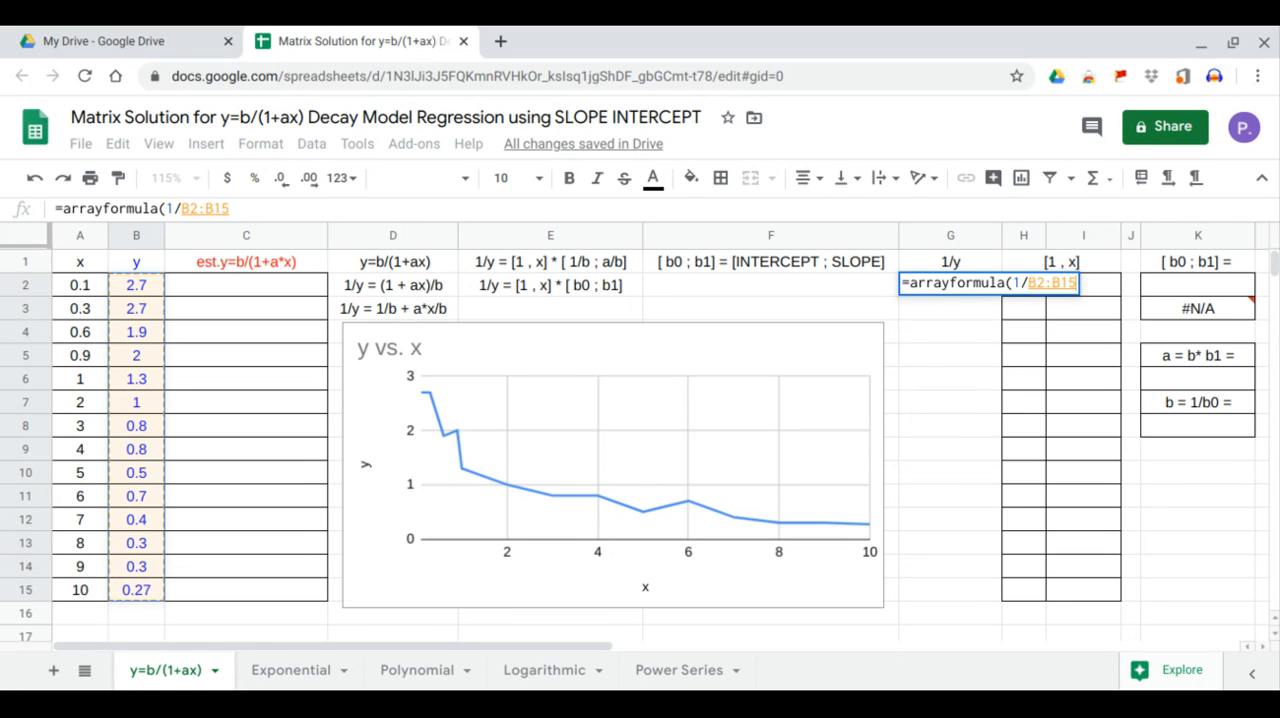
{"action": "key", "text": "Return"}
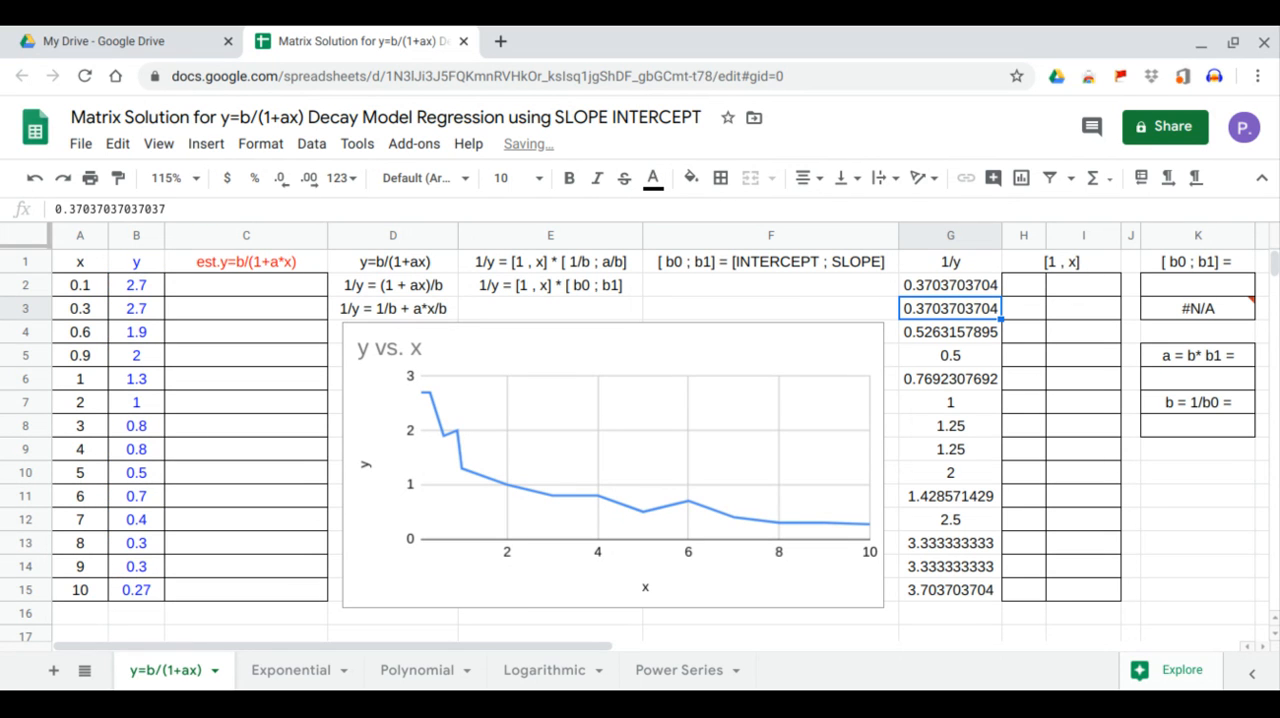
Enter 1 in H2 as the first value of the ones column in the [1 , x] matrix.
{"action": "left_click", "coordinate": [1015, 284]}
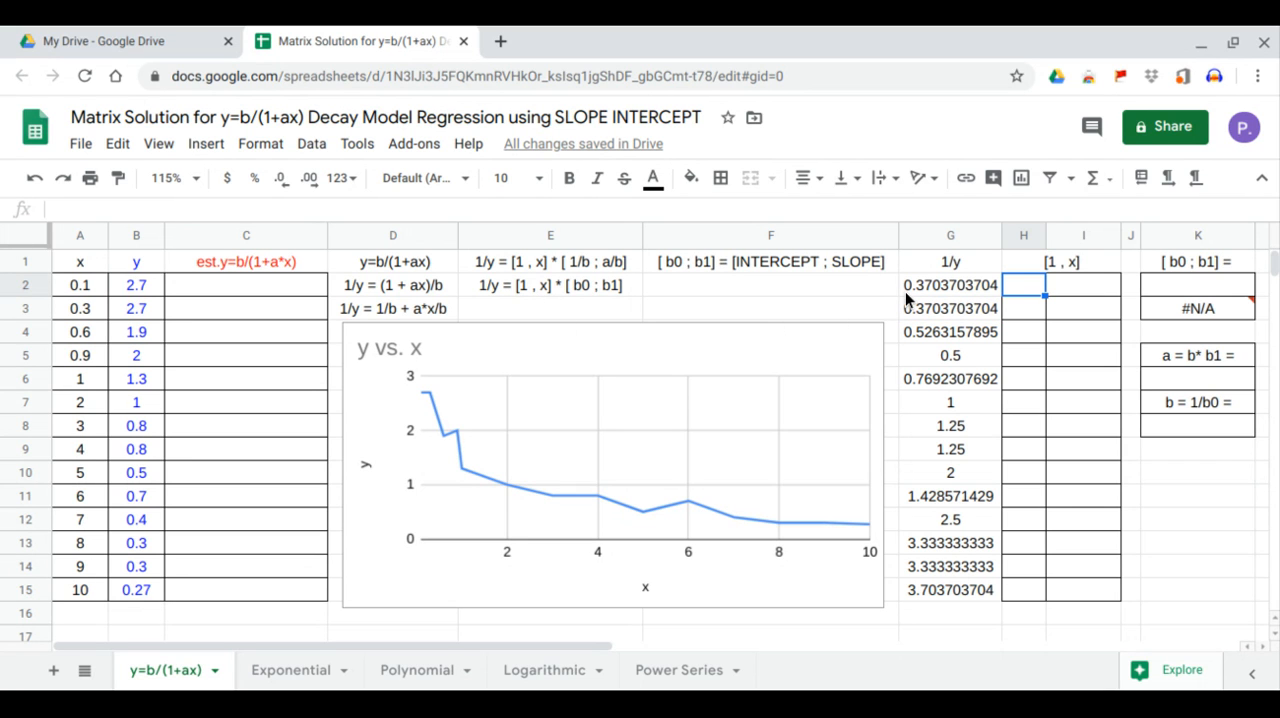
{"action": "type", "text": "1"}
{"action": "key", "text": "ctrl+Return"}
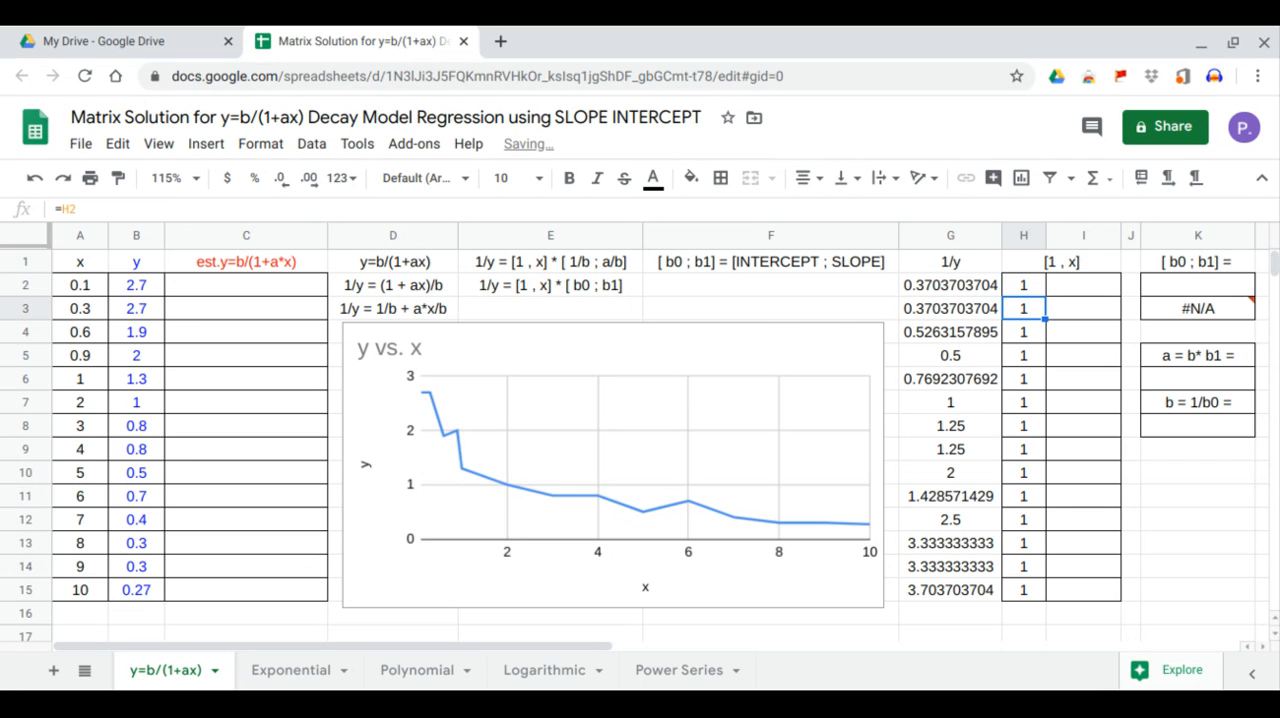
Fill the x column of the [1 , x] matrix from I2 with an ARRAYFORMULA of A2:A15.
{"action": "left_click", "coordinate": [1076, 282]}
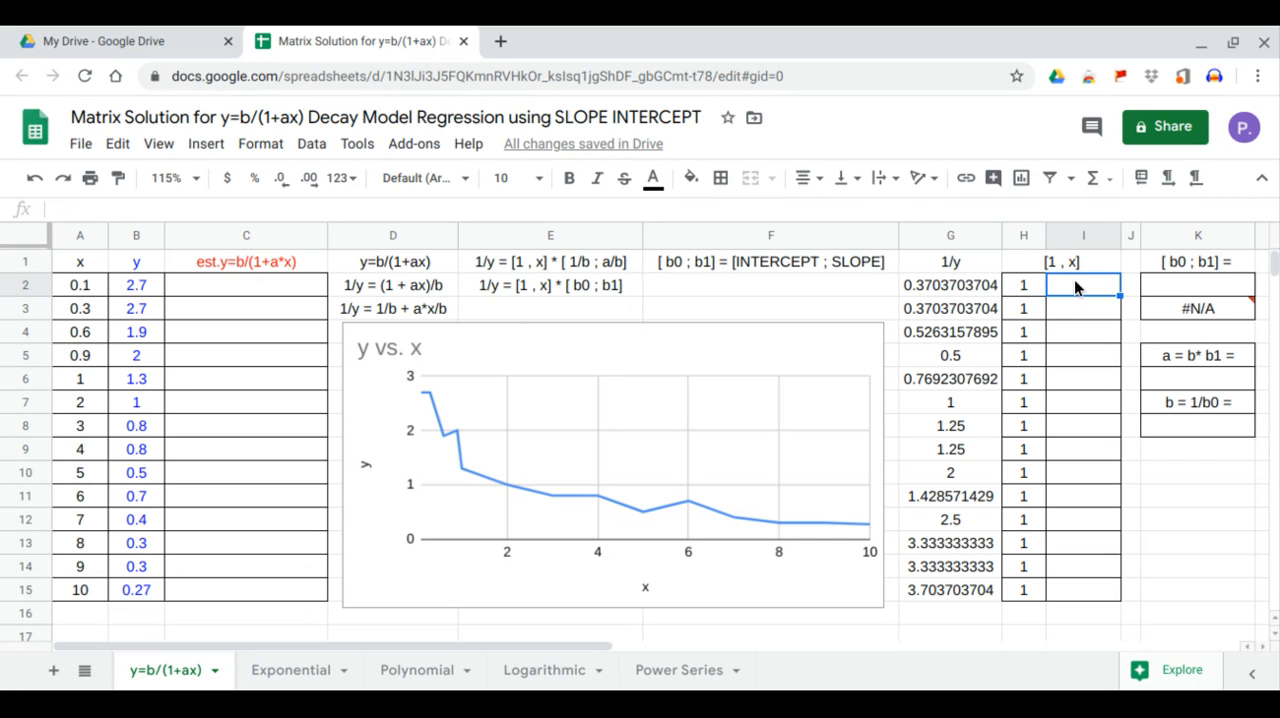
{"action": "type", "text": "=arr"}
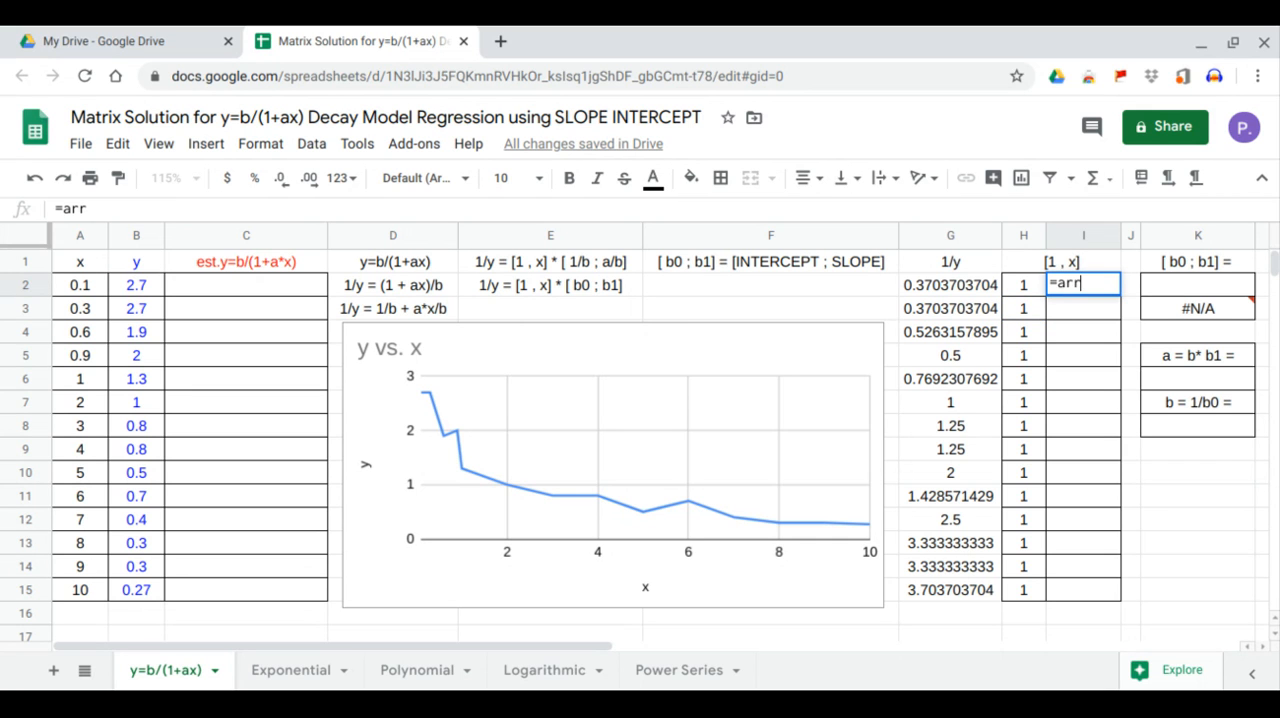
{"action": "type", "text": "ayformula("}
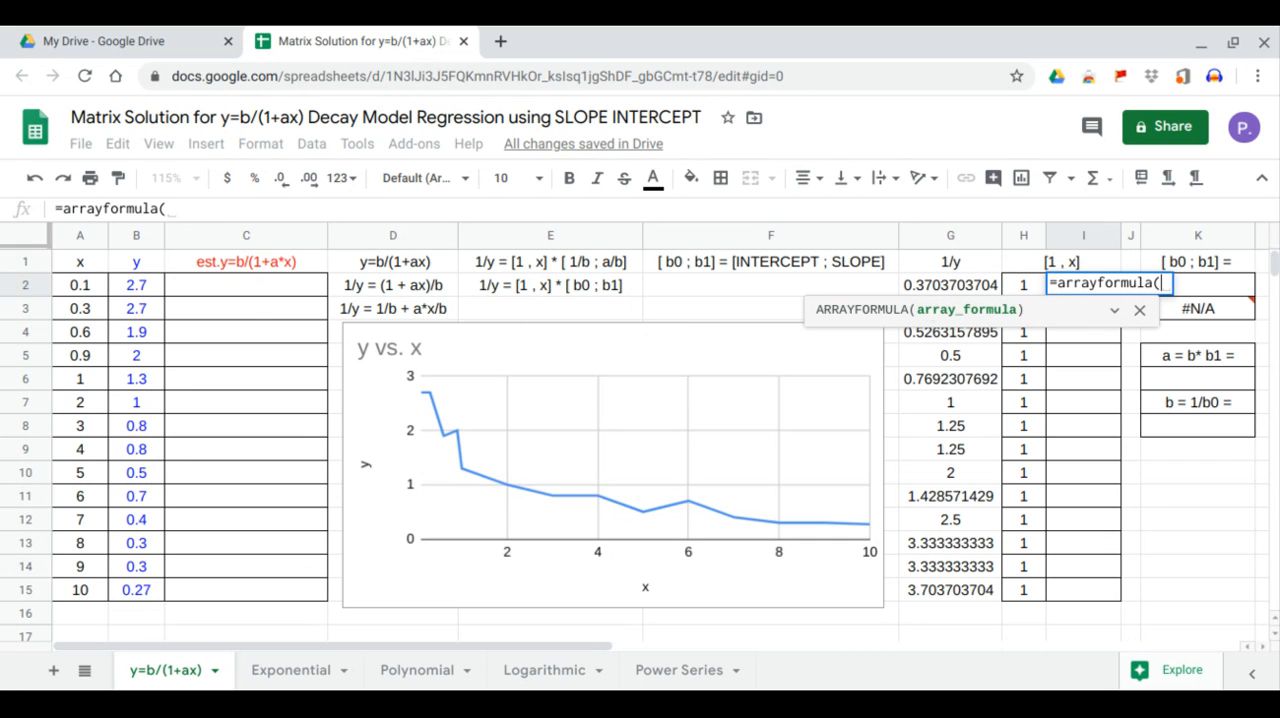
{"action": "left_click_drag", "start_coordinate": [85, 288], "coordinate": [72, 582]}
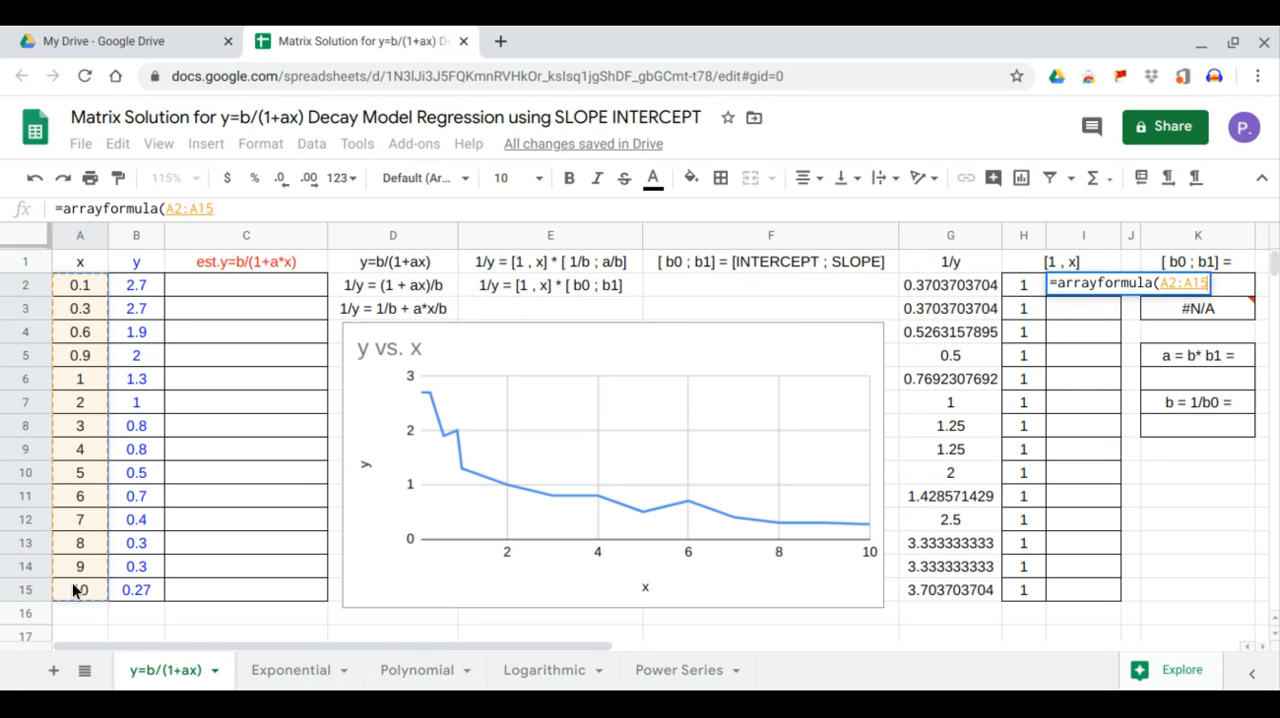
{"action": "key", "text": "Return"}
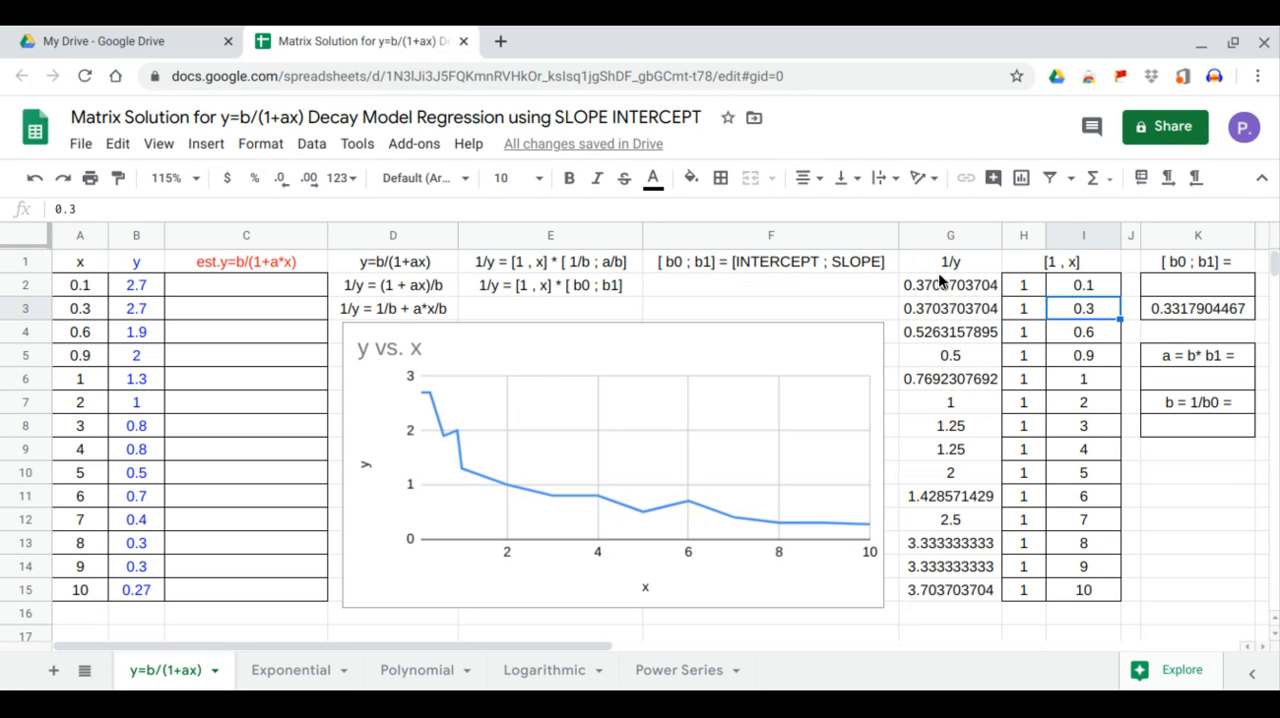
Calculate b0 in K2 with the formula =intercept(G2:G15,I2:I15).
{"action": "left_click", "coordinate": [1165, 285]}
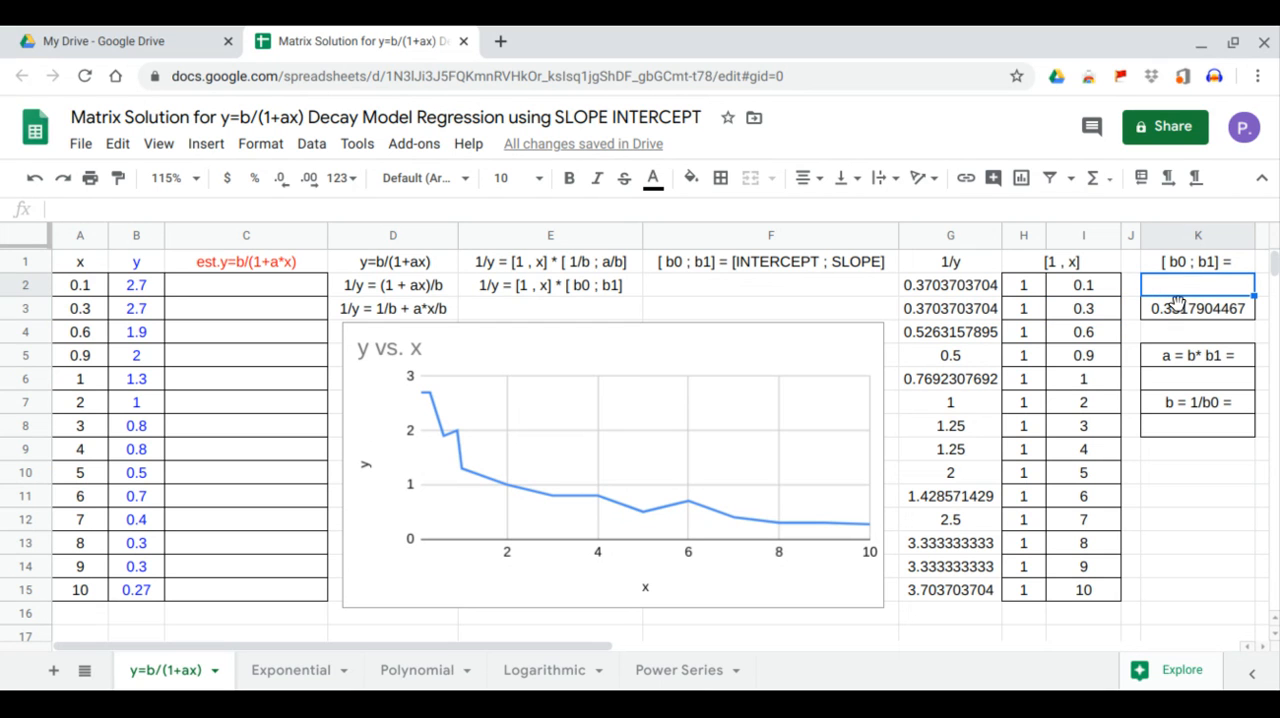
{"action": "type", "text": "=i"}
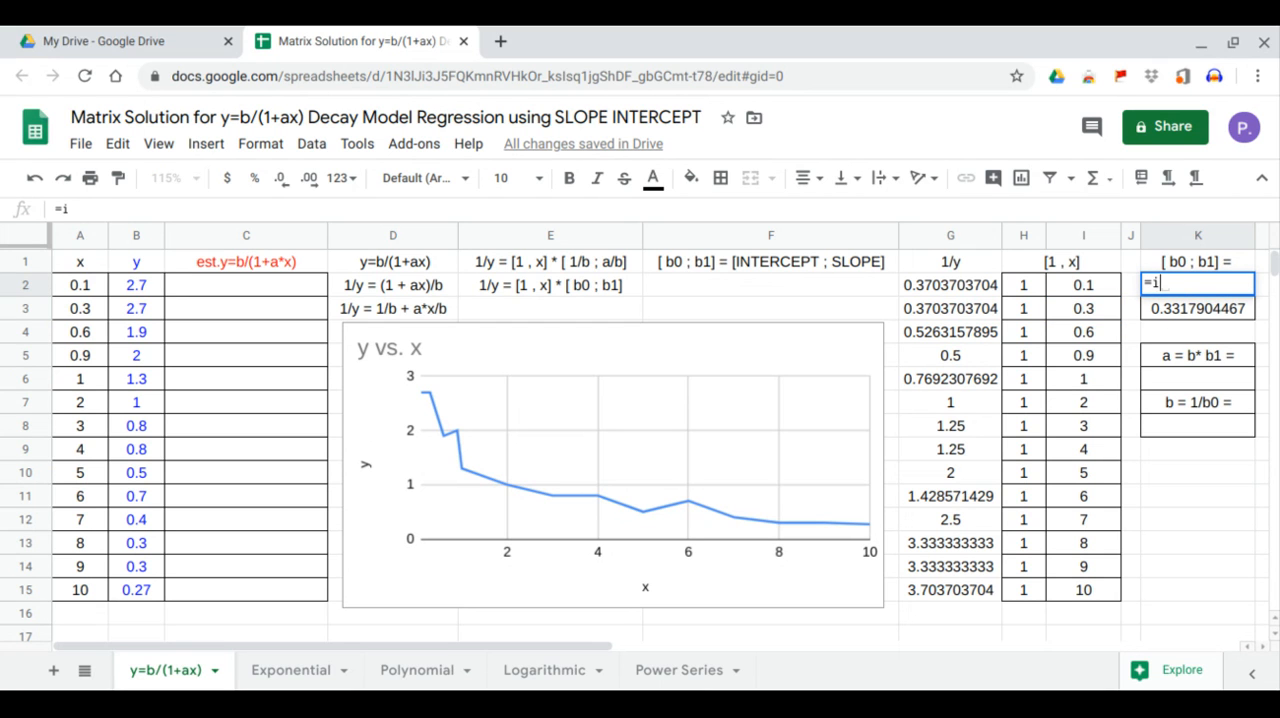
{"action": "type", "text": "ntercept("}
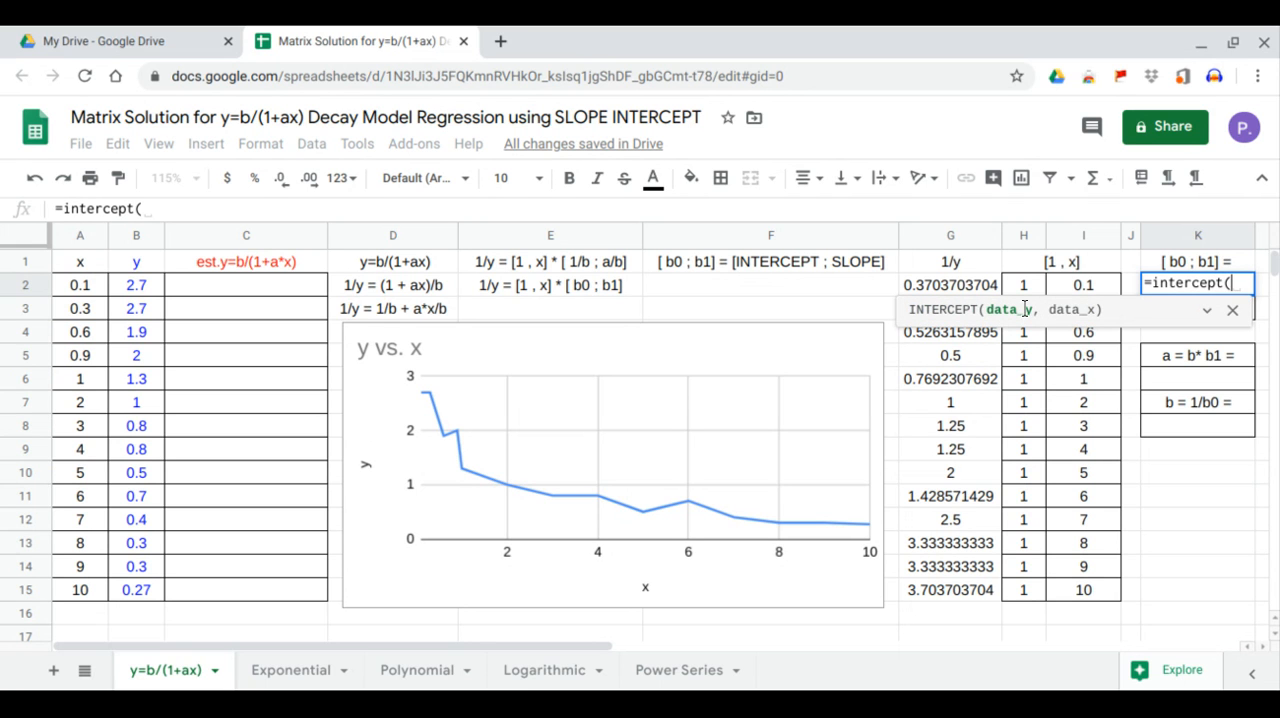
{"action": "left_click_drag", "start_coordinate": [958, 286], "coordinate": [950, 402]}
{"action": "left_click_drag", "start_coordinate": [954, 484], "coordinate": [955, 596]}
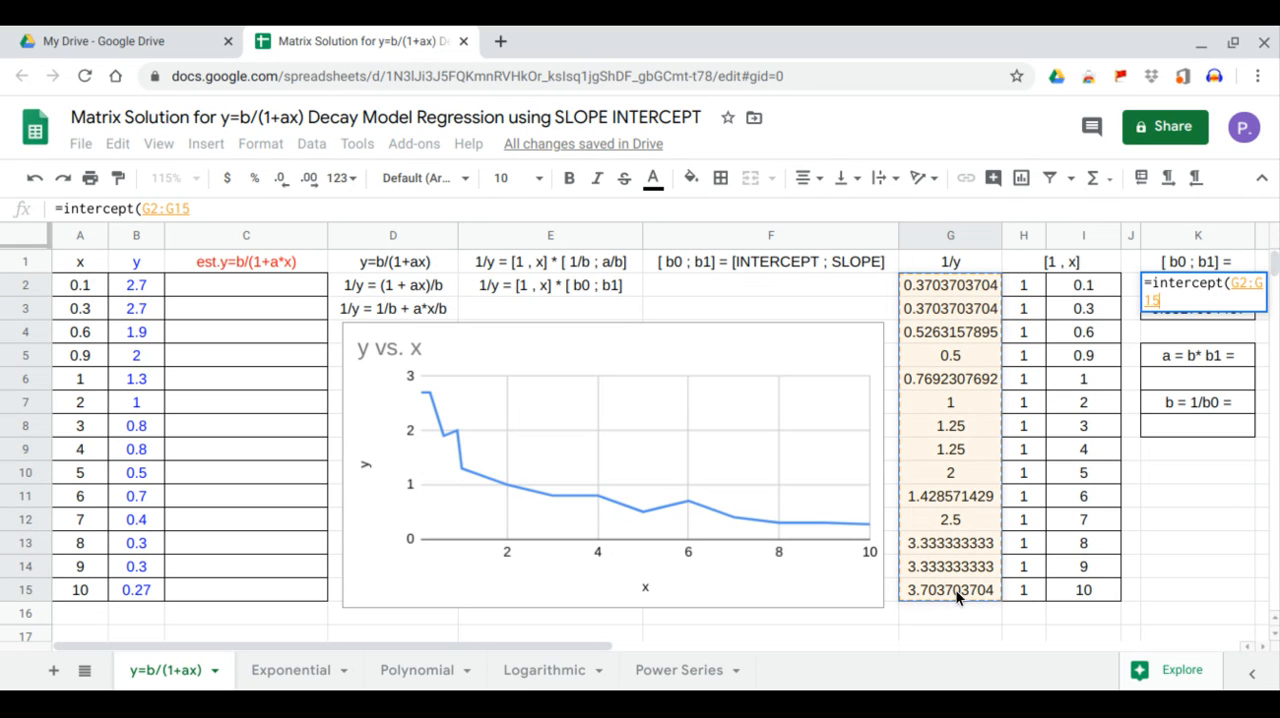
{"action": "type", "text": ","}
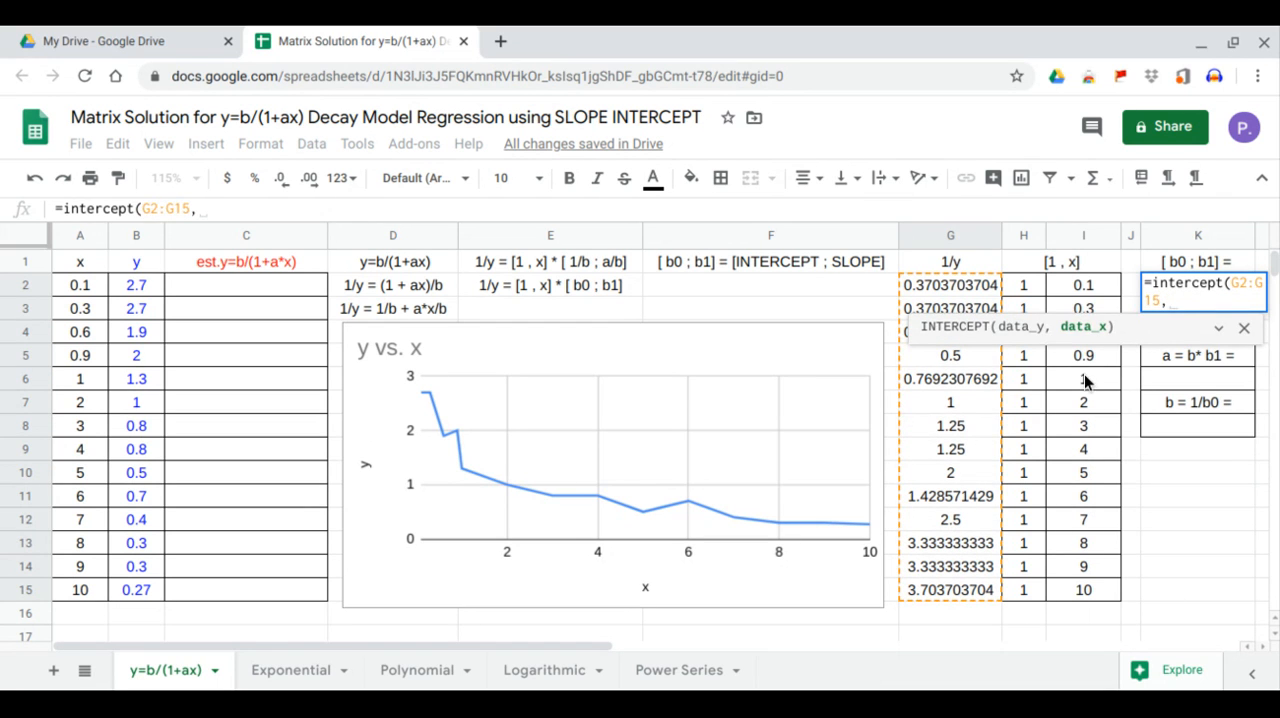
{"action": "left_click_drag", "start_coordinate": [1083, 289], "coordinate": [1084, 604]}
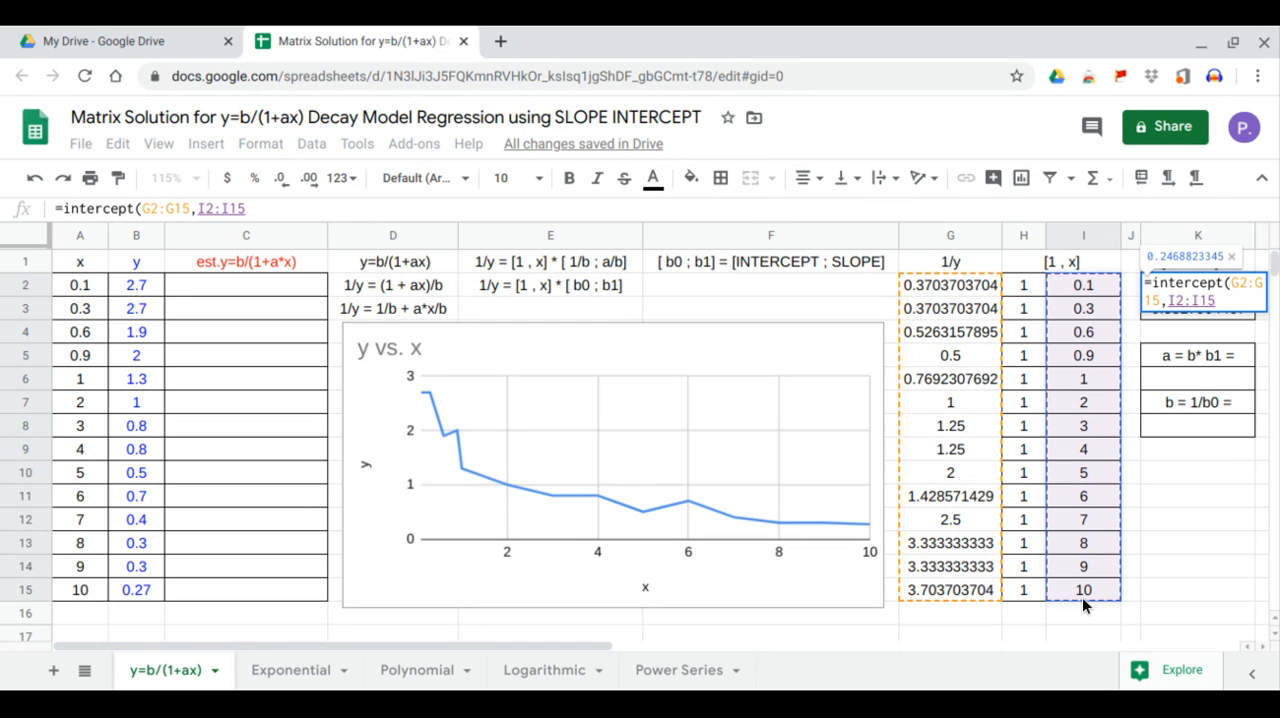
{"action": "type", "text": ")"}
{"action": "key", "text": "Return"}
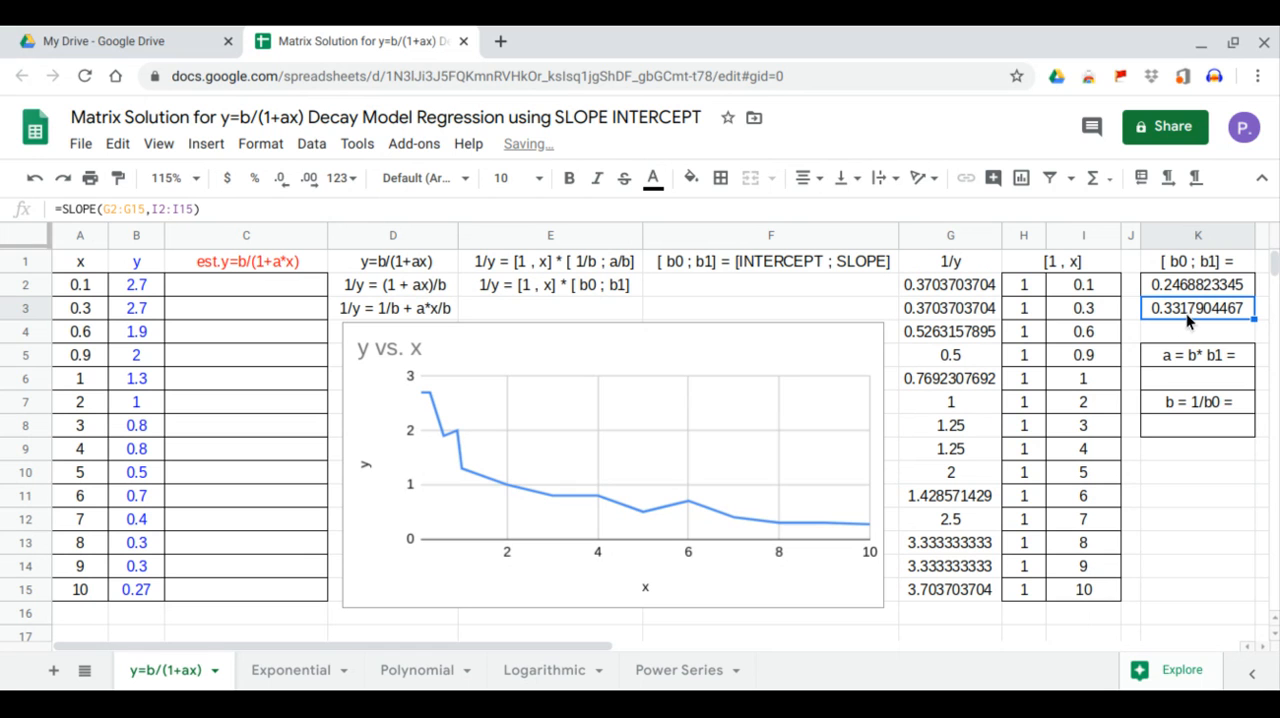
Calculate b1 in K3 with the formula =slope(G2:G15,I2:I15).
{"action": "type", "text": "="}
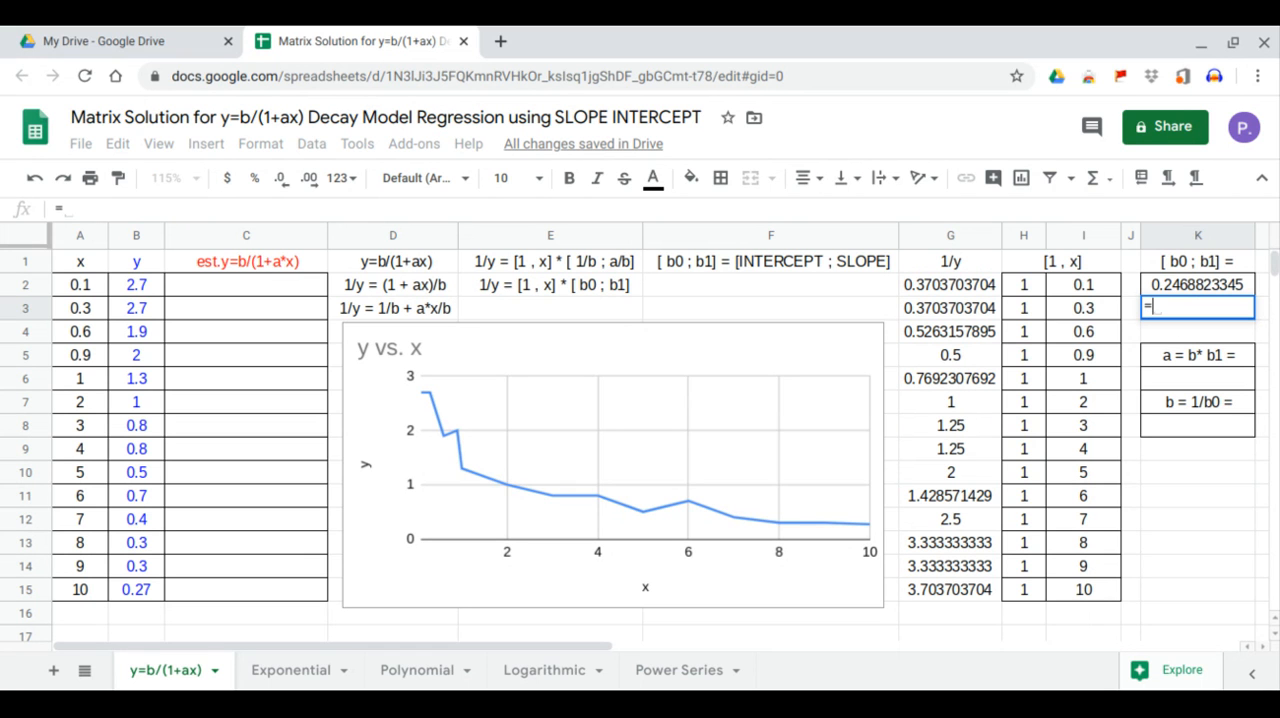
{"action": "type", "text": "slope("}
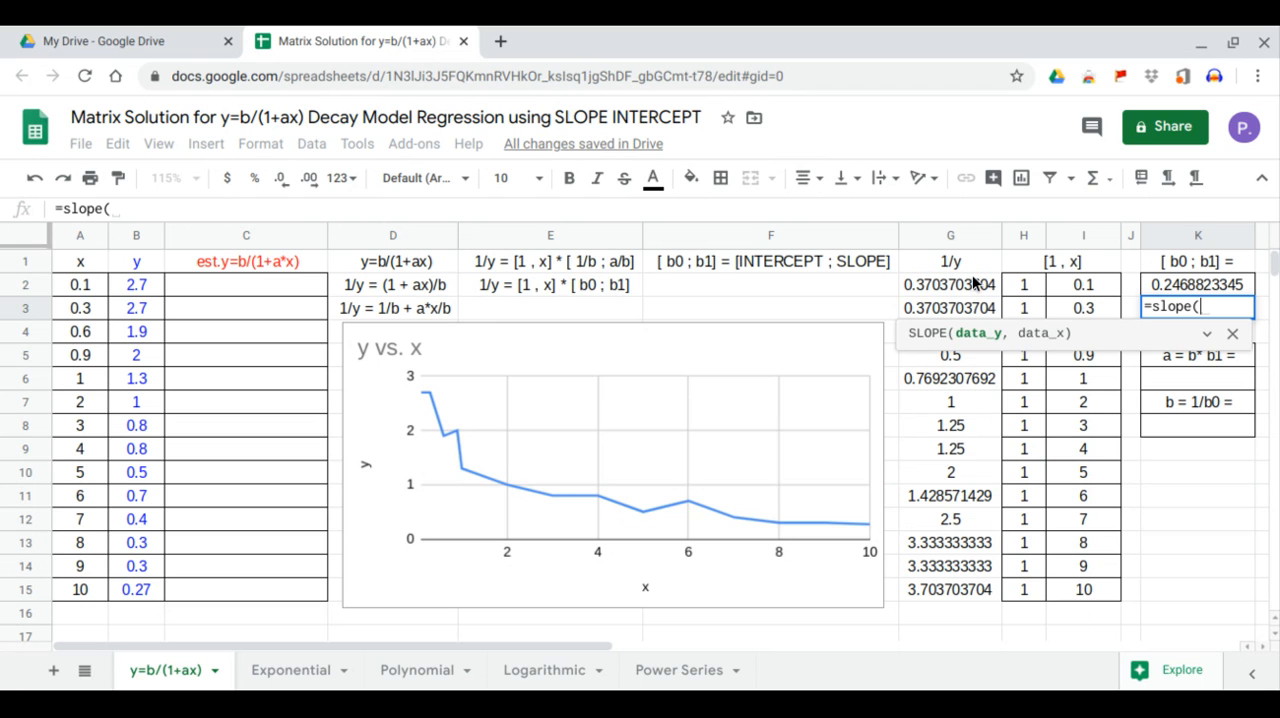
{"action": "left_click_drag", "start_coordinate": [978, 287], "coordinate": [971, 589]}
{"action": "type", "text": ","}
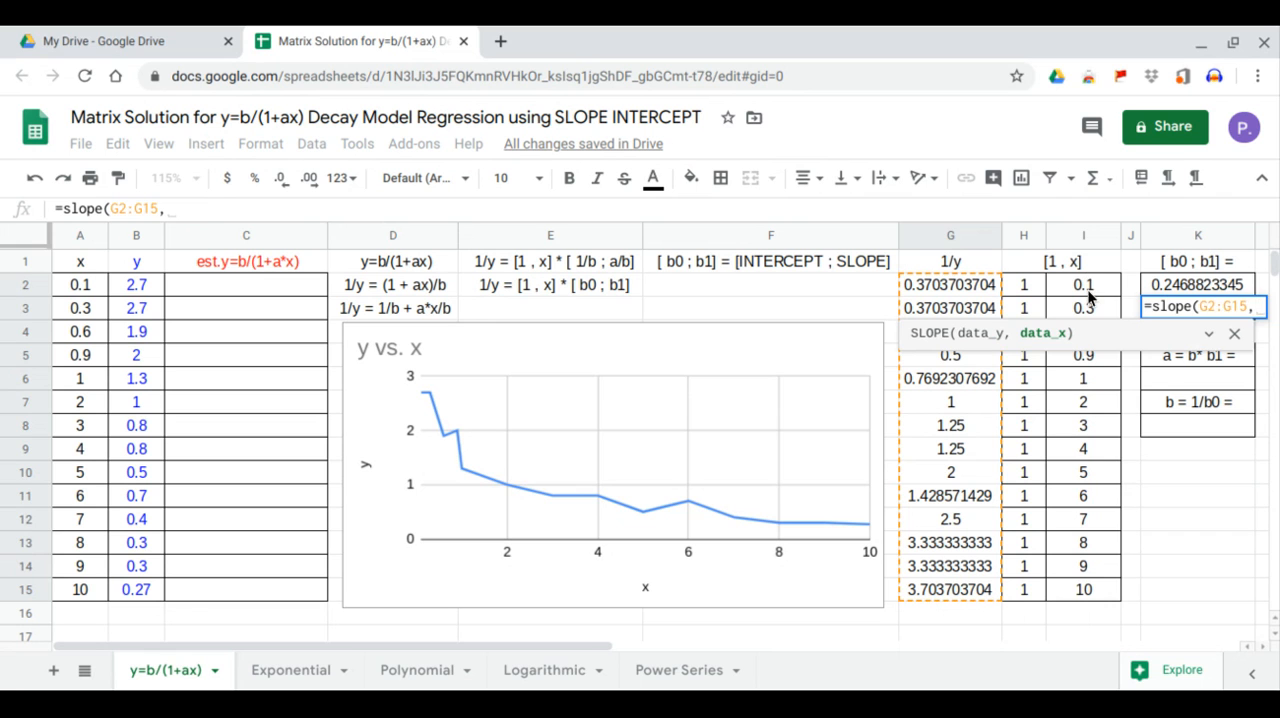
{"action": "left_click_drag", "start_coordinate": [1090, 289], "coordinate": [1077, 594]}
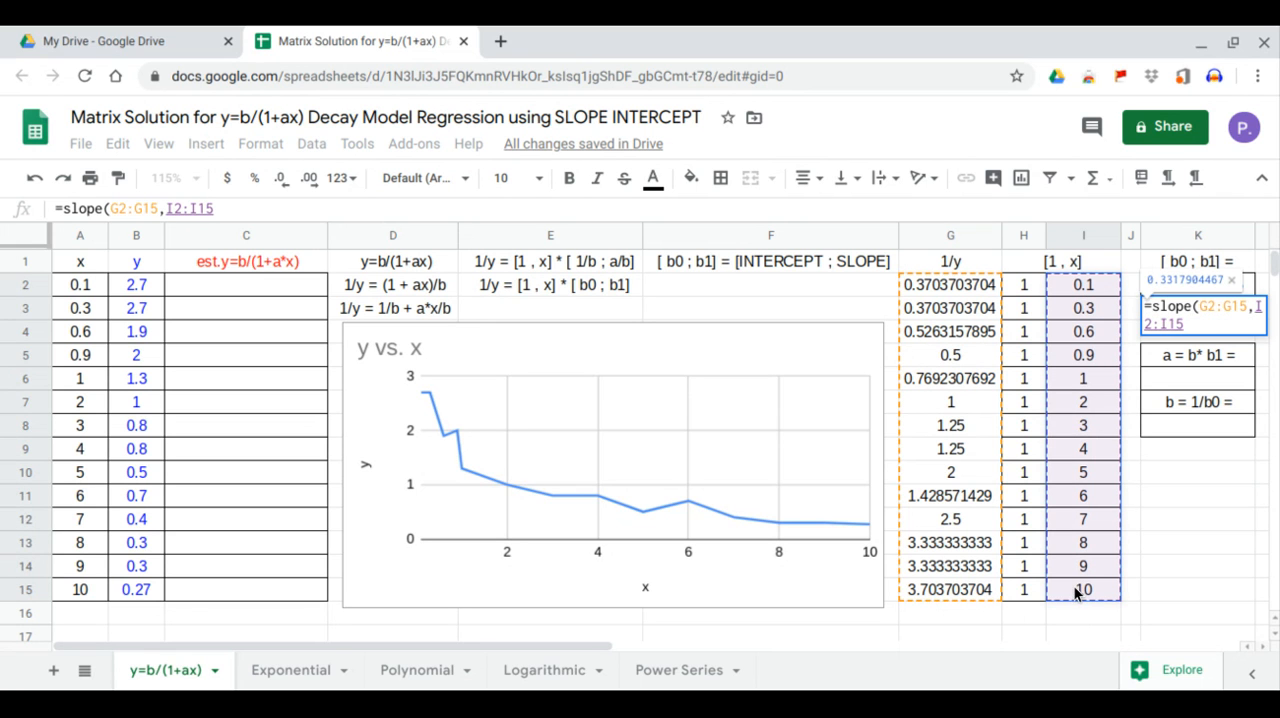
{"action": "key", "text": "Return"}
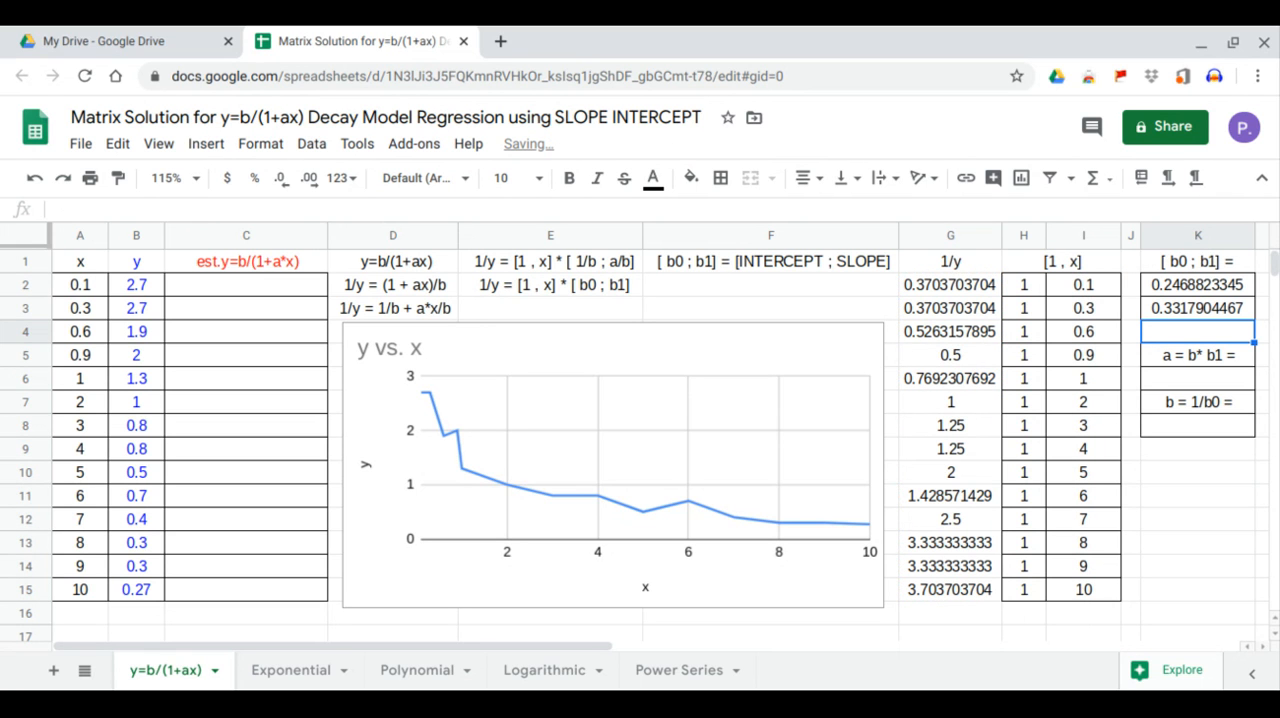
Calculate the coefficient b in K8 with the formula =1/K2.
{"action": "left_click", "coordinate": [1202, 430]}
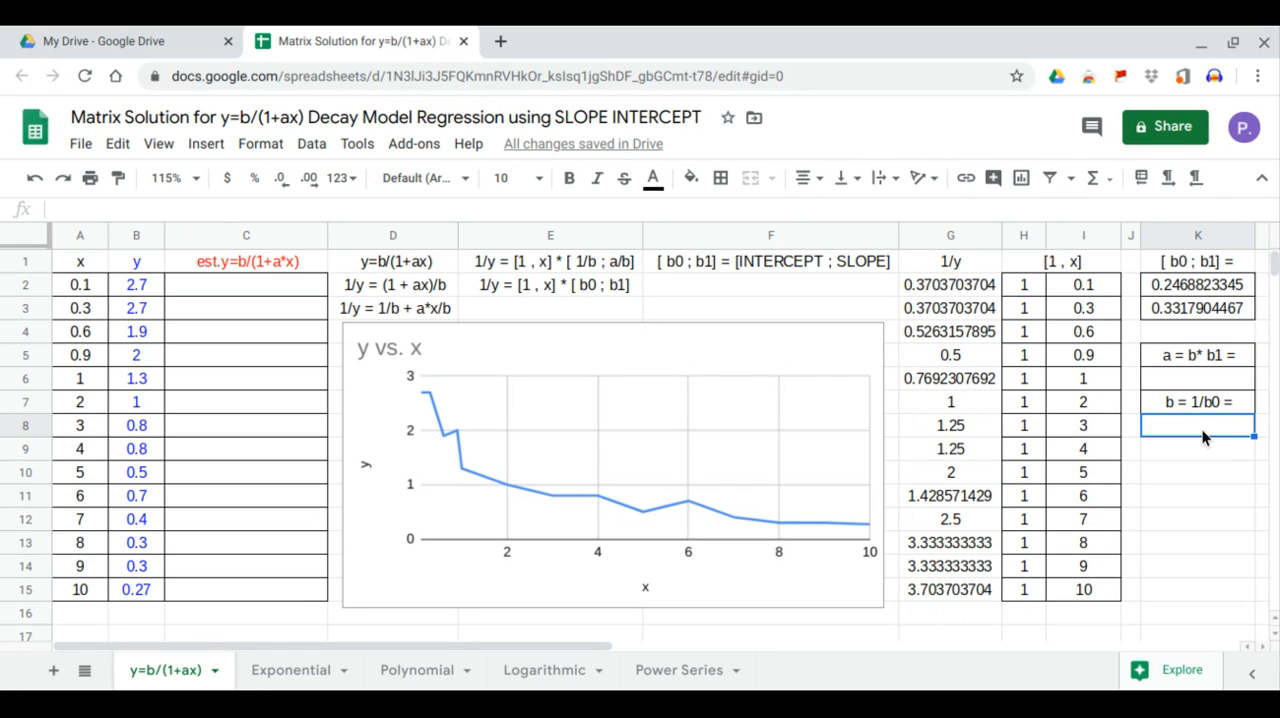
{"action": "type", "text": "="}
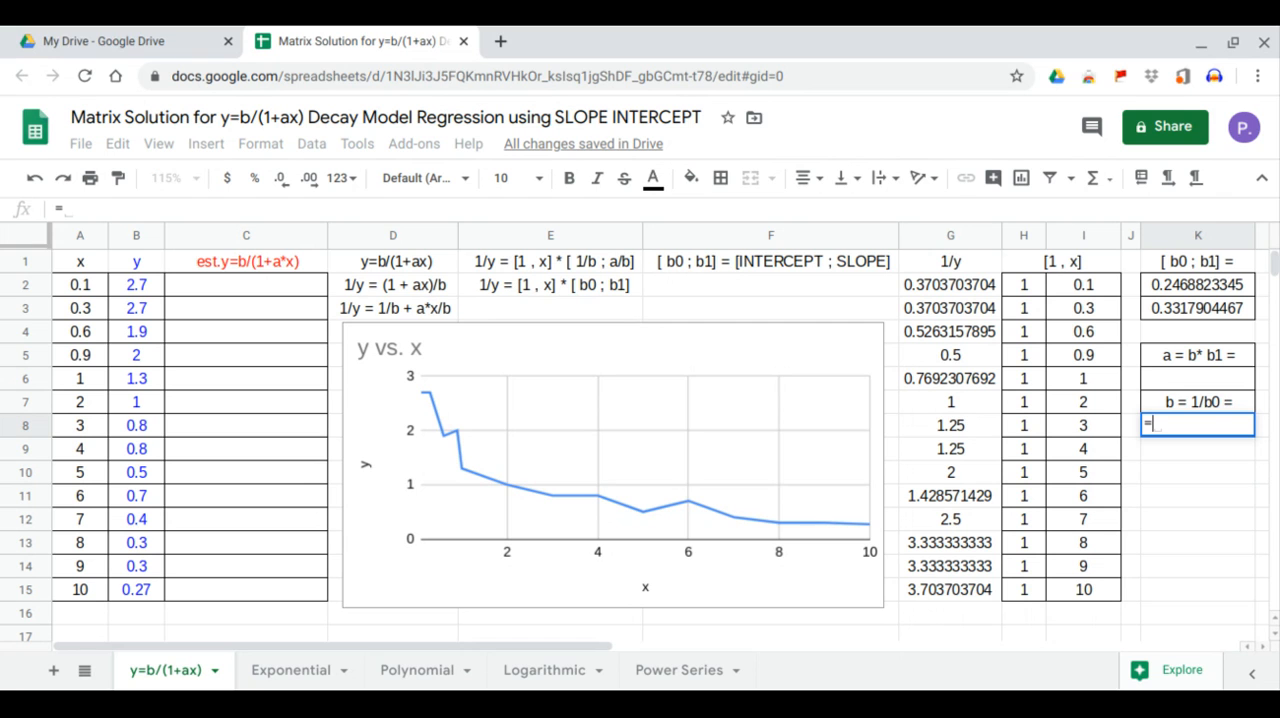
{"action": "type", "text": "1/"}
{"action": "left_click", "coordinate": [1214, 288]}
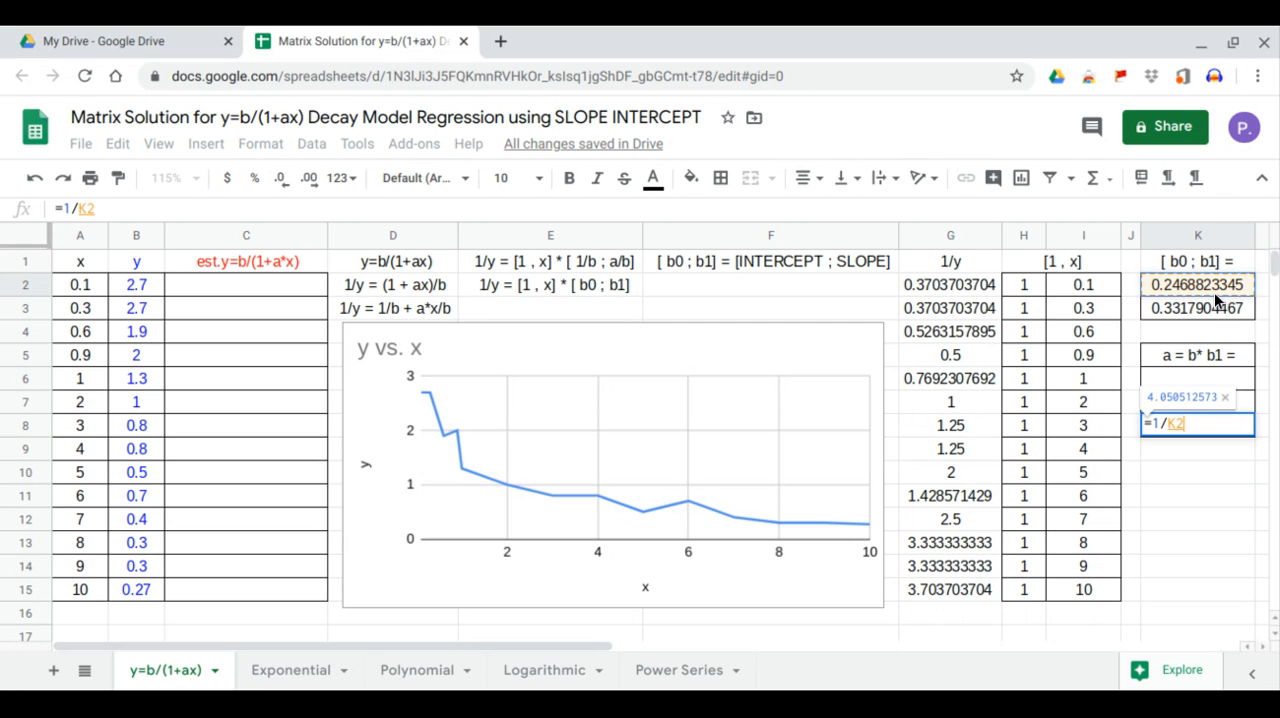
{"action": "key", "text": "Return"}
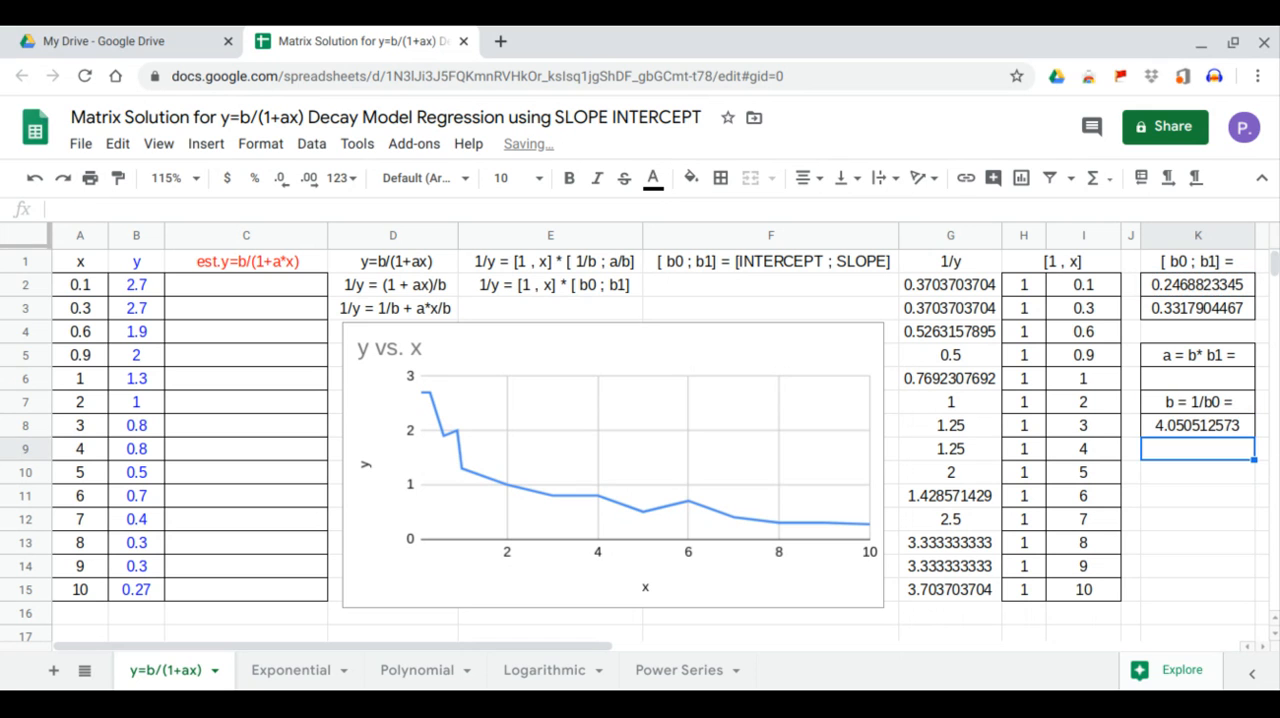
Calculate the coefficient a in K6 as b times b1 with the formula =K8*K3.
{"action": "left_click", "coordinate": [1182, 408]}
{"action": "left_click", "coordinate": [1192, 381]}
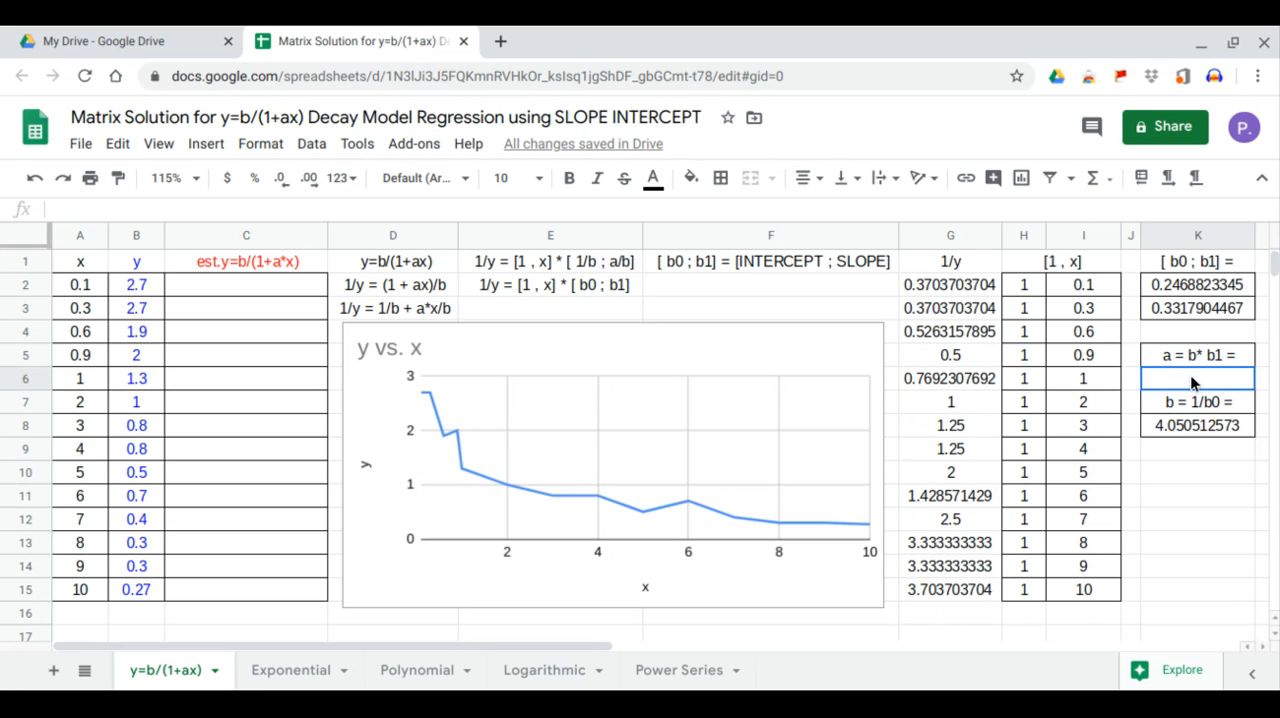
{"action": "type", "text": "="}
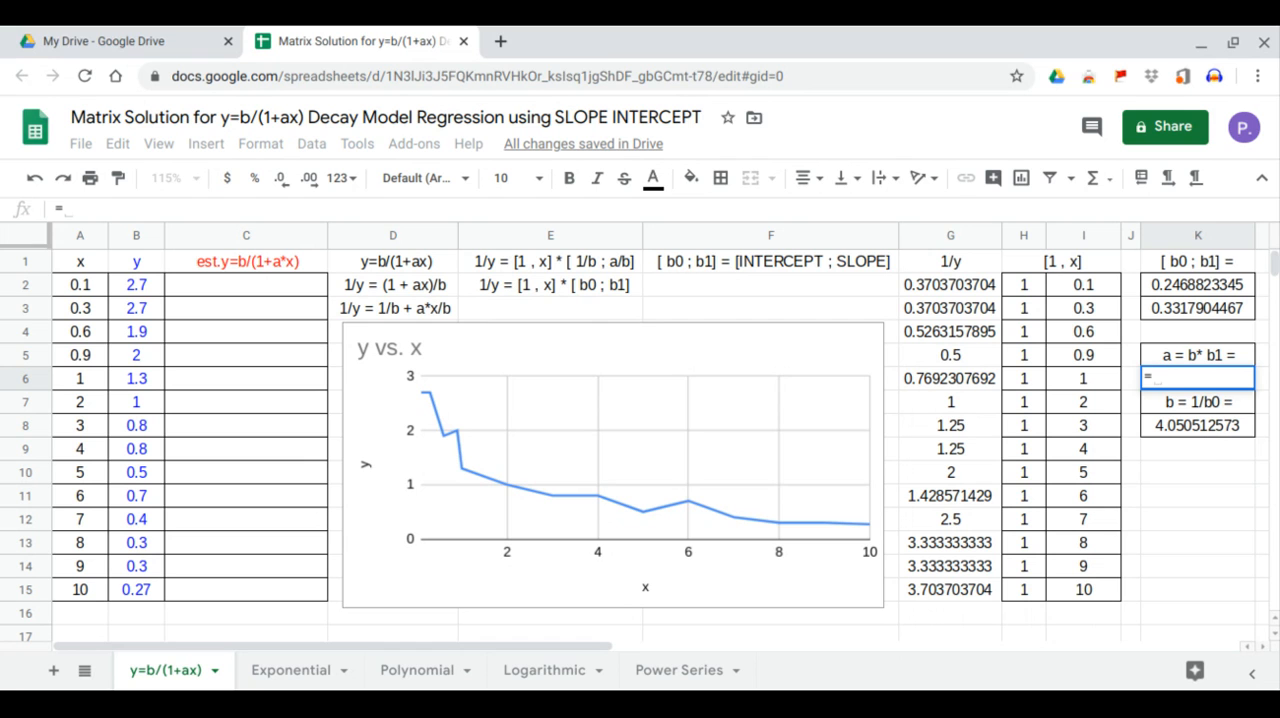
{"action": "left_click", "coordinate": [1206, 431]}
{"action": "type", "text": "*"}
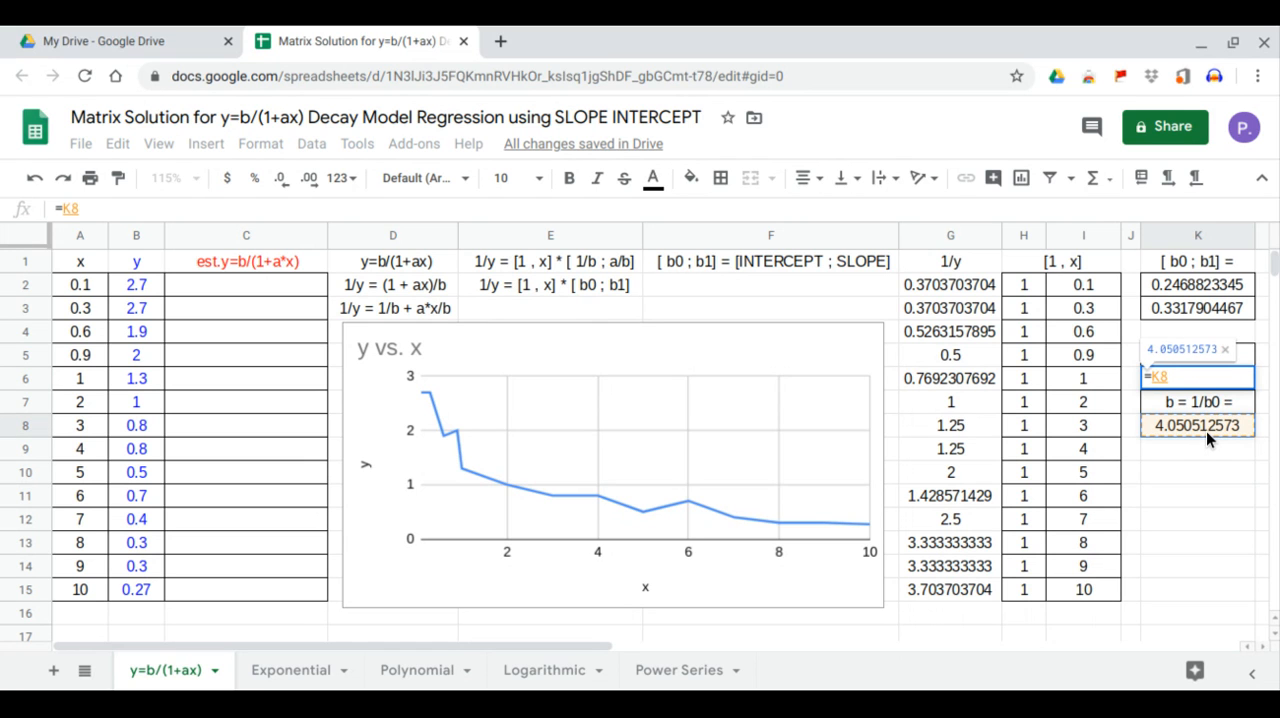
{"action": "left_click", "coordinate": [1220, 306]}
{"action": "key", "text": "Return"}
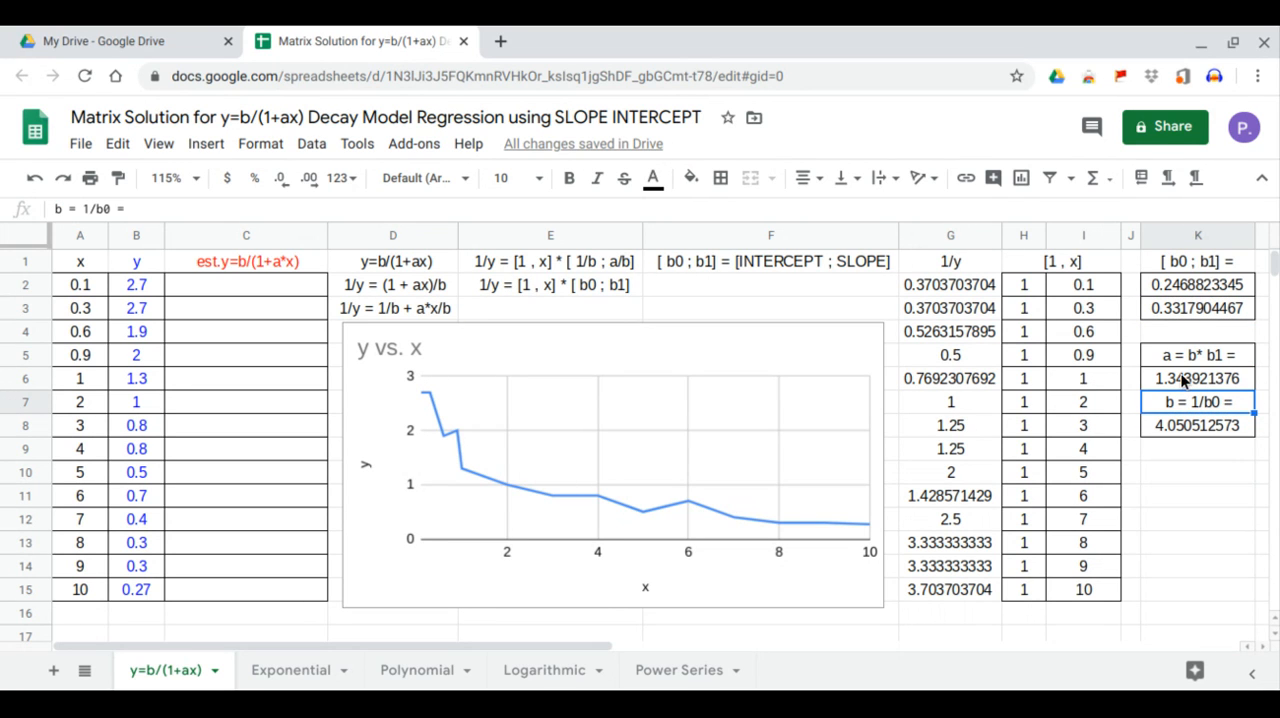
Replace b and a in the C1 heading with 4.05 and 1.344 so it reads est.y=4.05/(1+1.344*x).
{"action": "left_click", "coordinate": [262, 262]}
{"action": "left_click", "coordinate": [111, 209]}
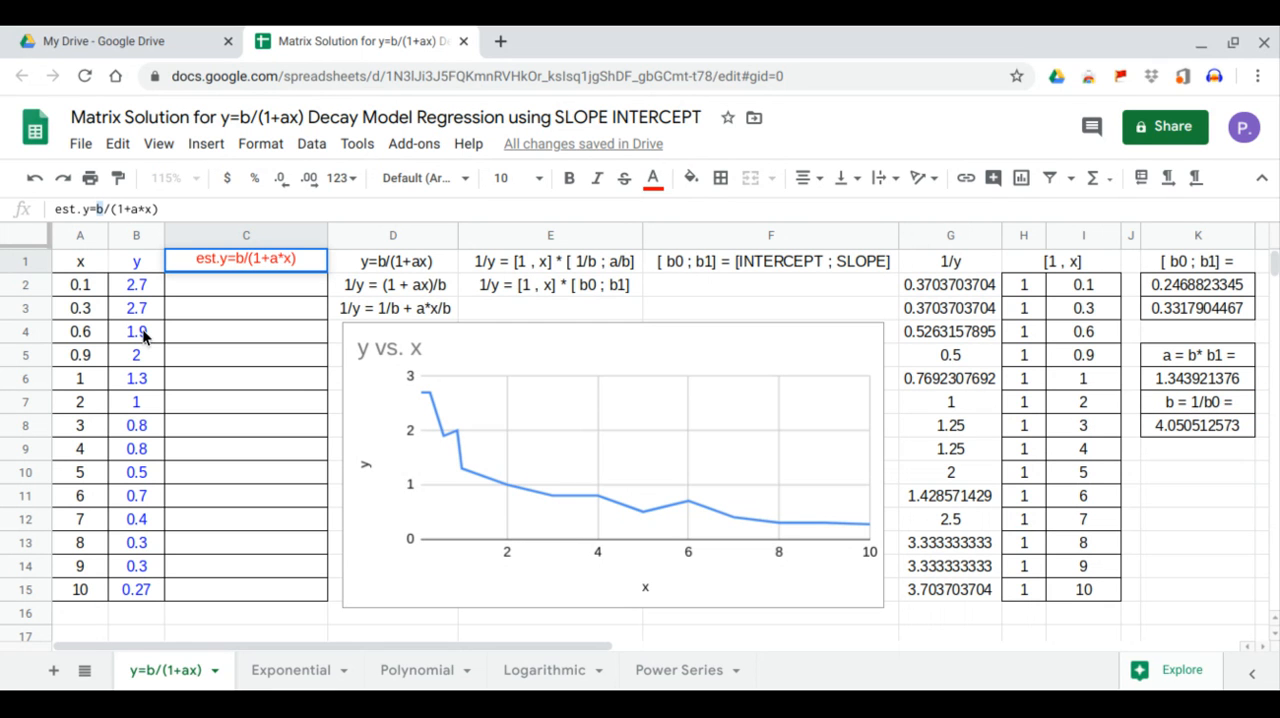
{"action": "type", "text": "4.05"}
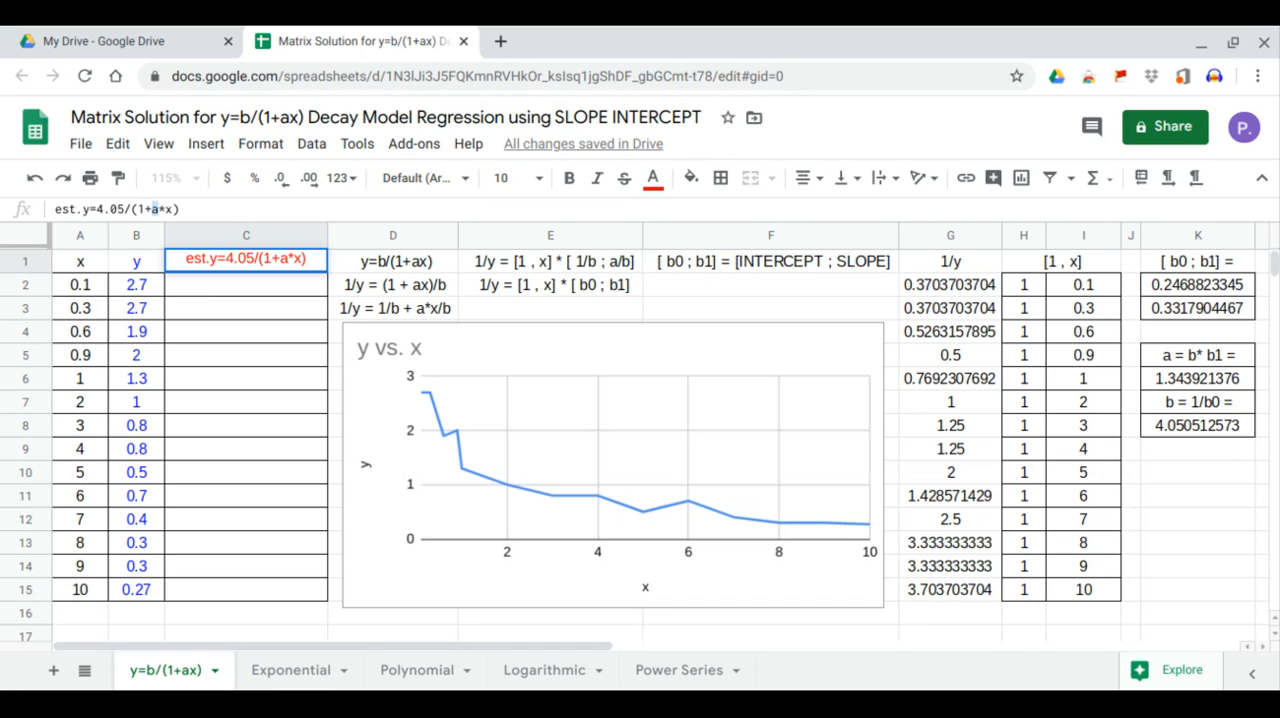
{"action": "type", "text": "3."}
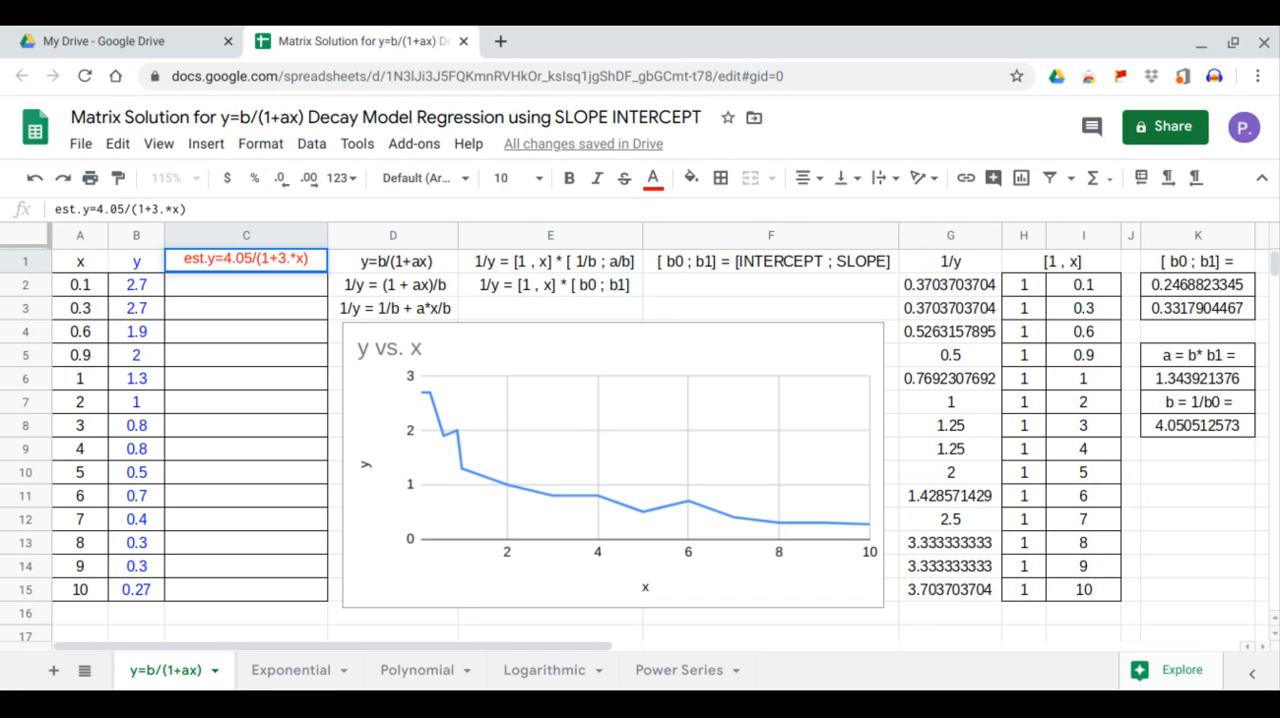
{"action": "key", "text": "BackSpace"}
{"action": "key", "text": "BackSpace"}
{"action": "type", "text": "1.344"}
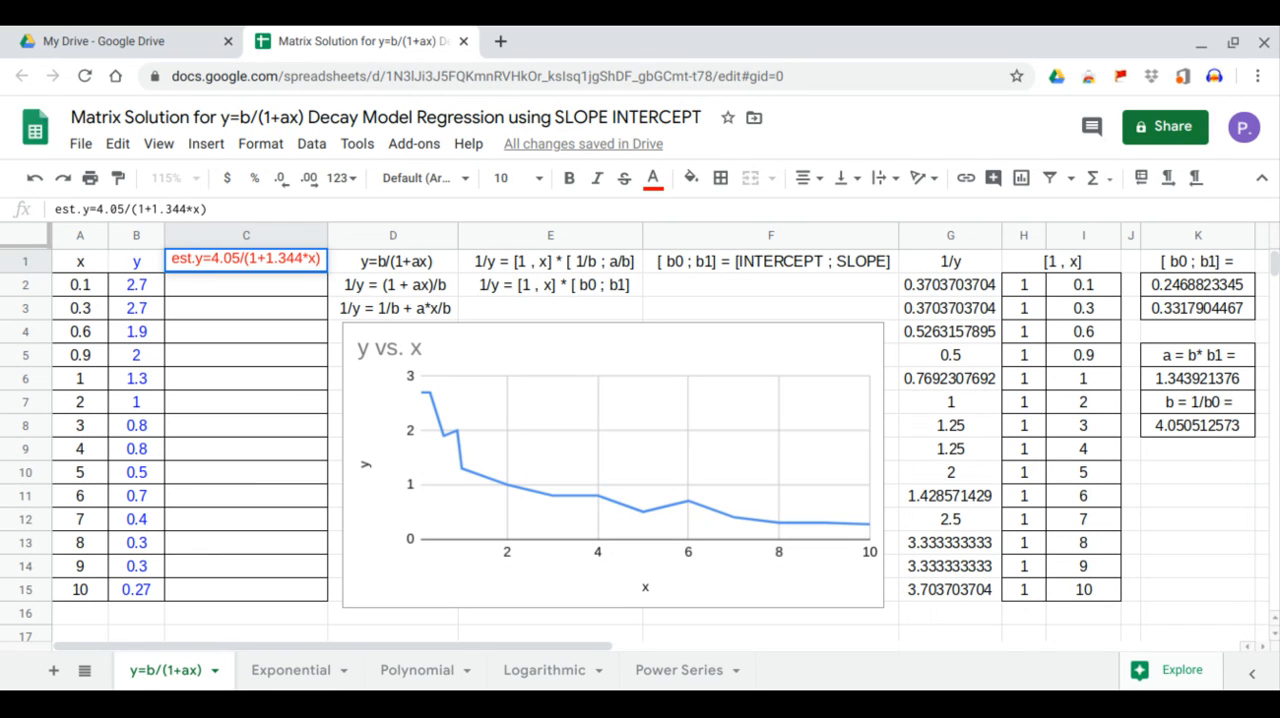
{"action": "key", "text": "Return"}
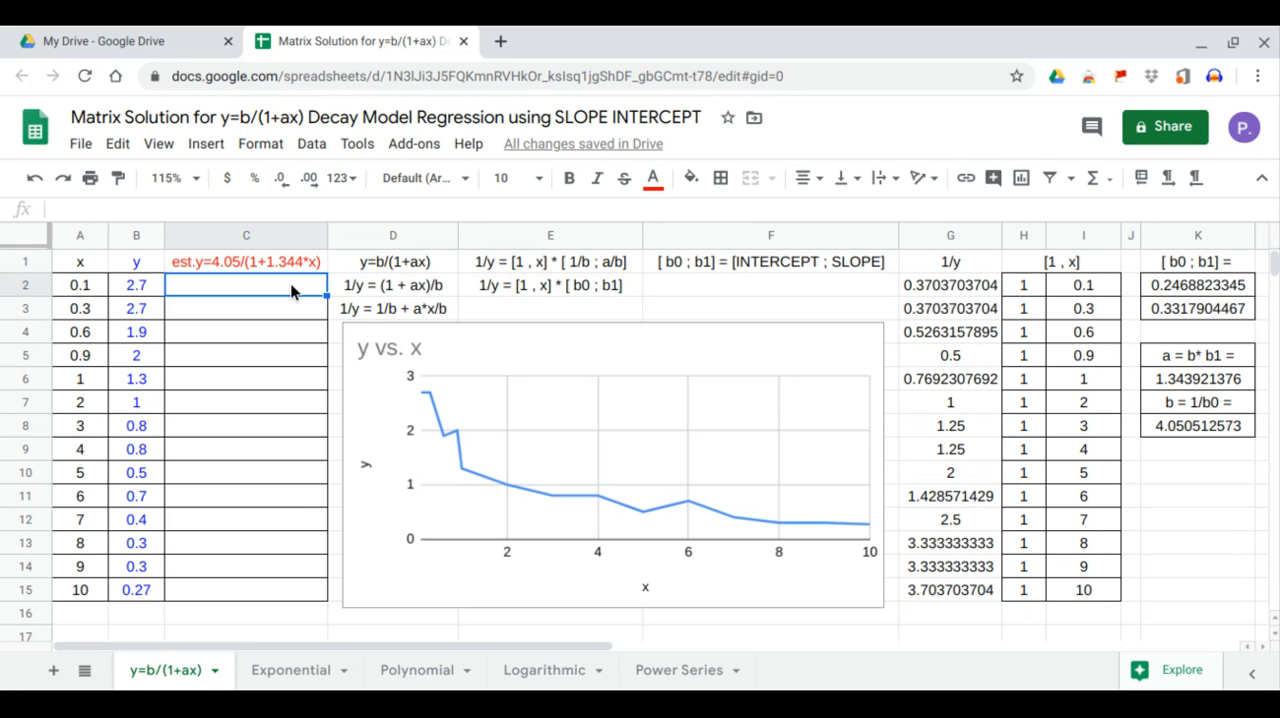
Calculate the first estimated y value in C2 with the formula =K8/(1+K6*A2).
{"action": "type", "text": "="}
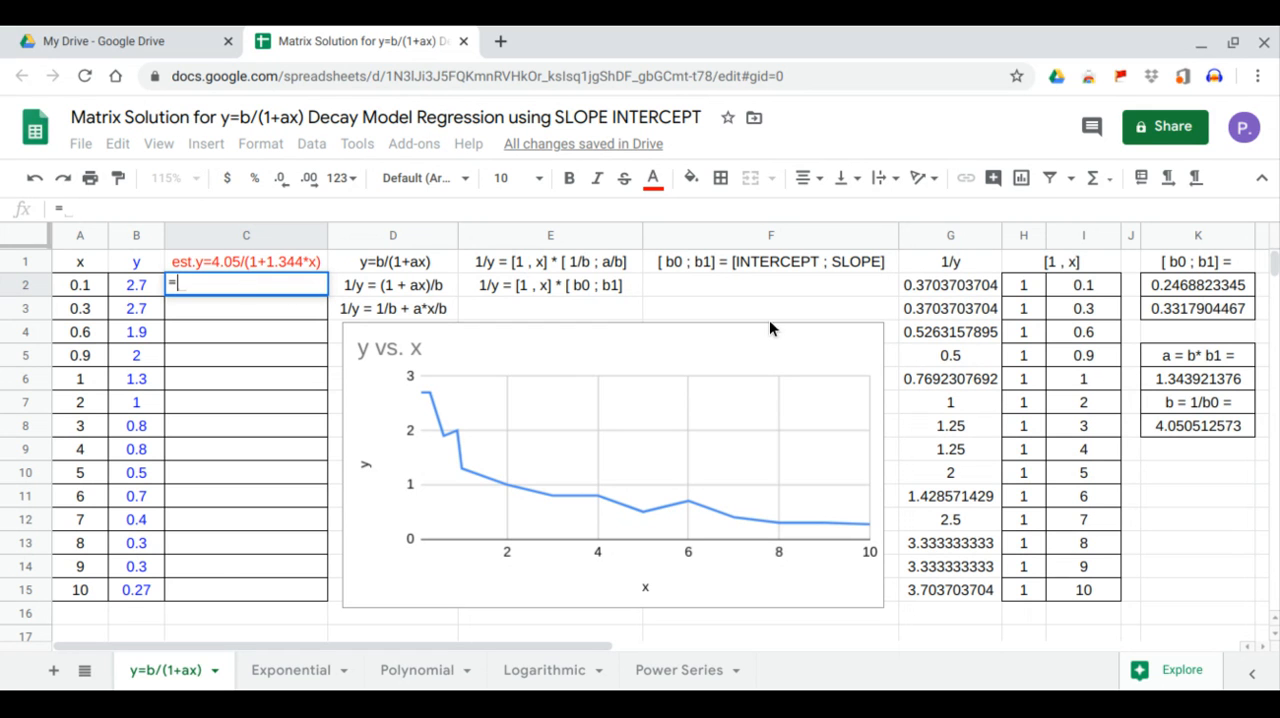
{"action": "left_click", "coordinate": [1166, 425]}
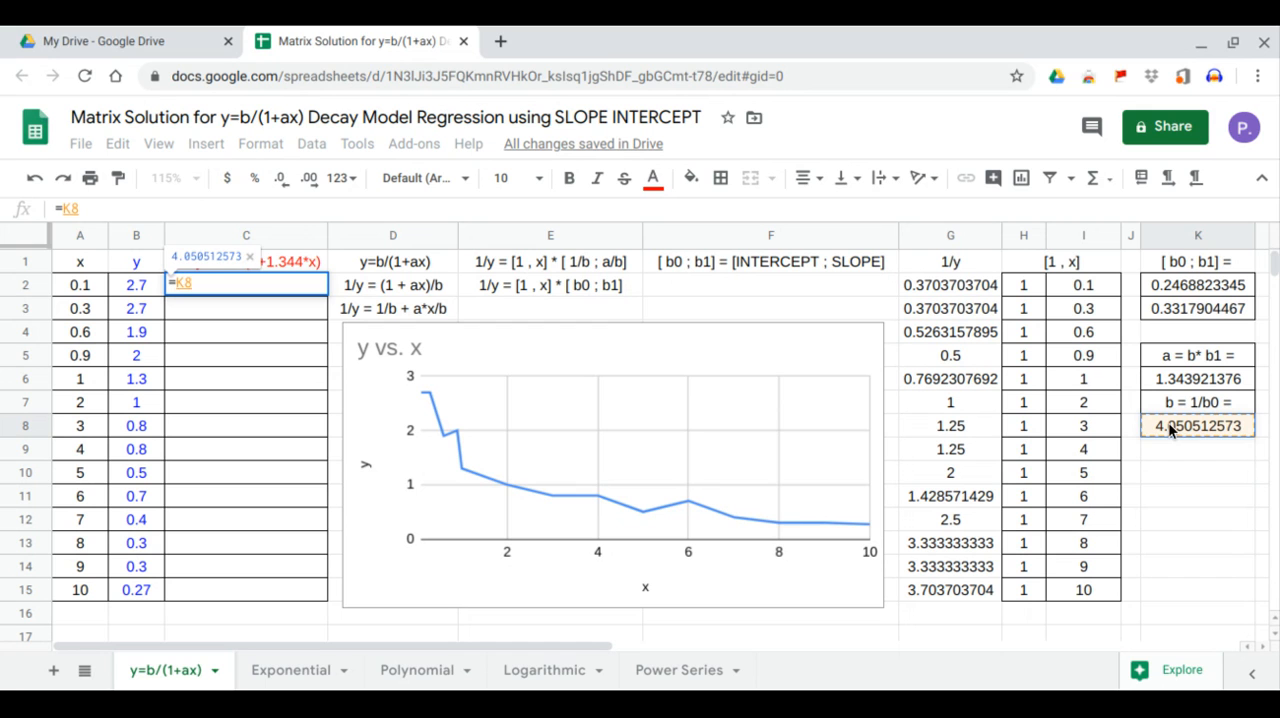
{"action": "type", "text": "/"}
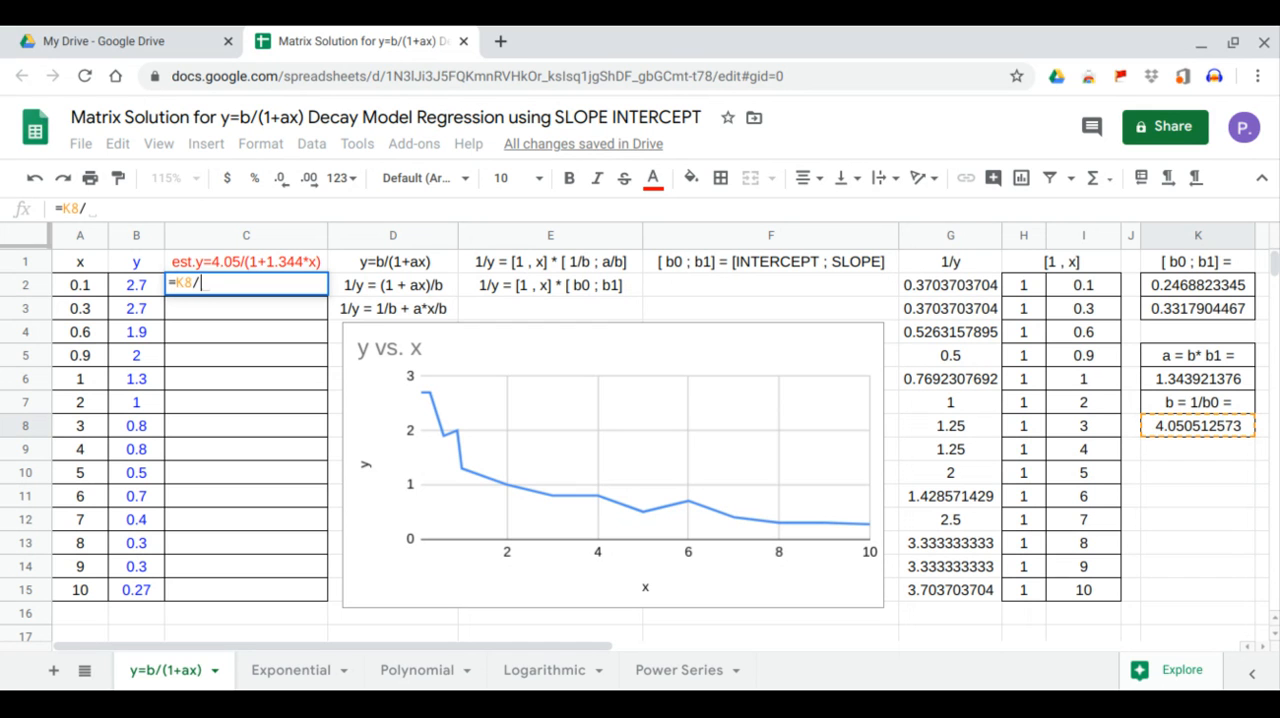
{"action": "type", "text": "(1+"}
{"action": "left_click", "coordinate": [1187, 387]}
{"action": "type", "text": "*"}
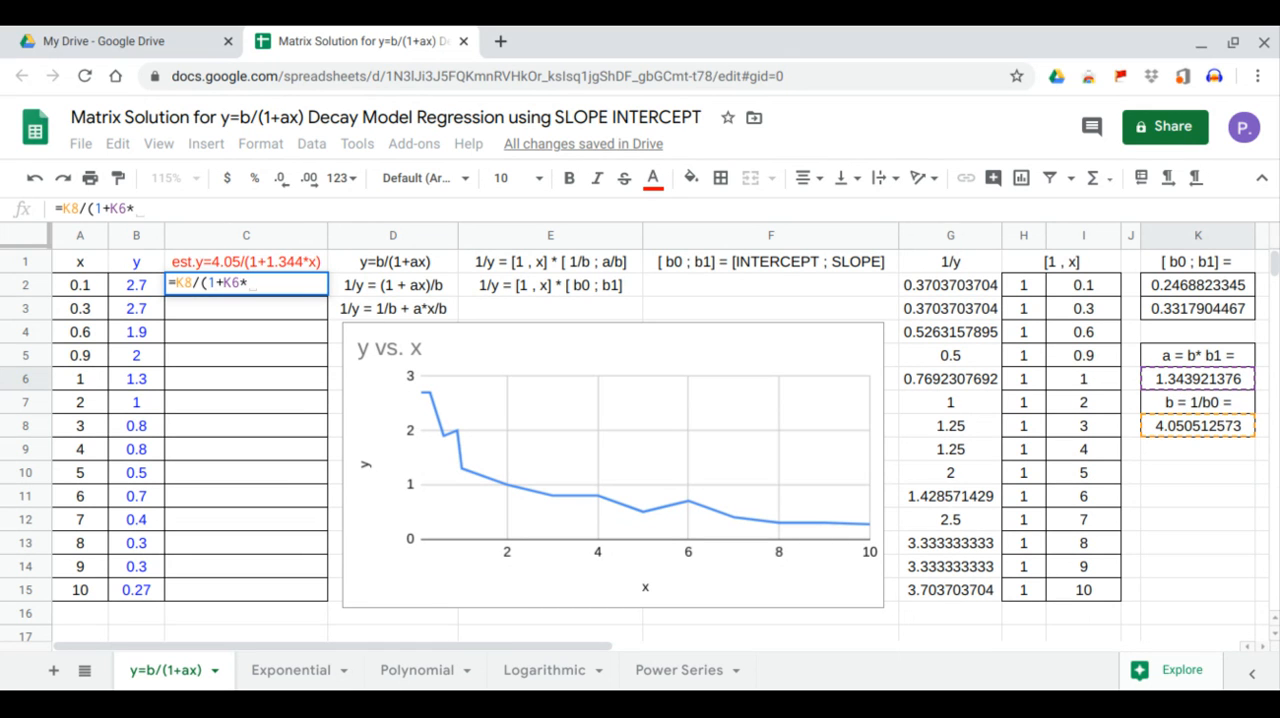
{"action": "left_click", "coordinate": [95, 288]}
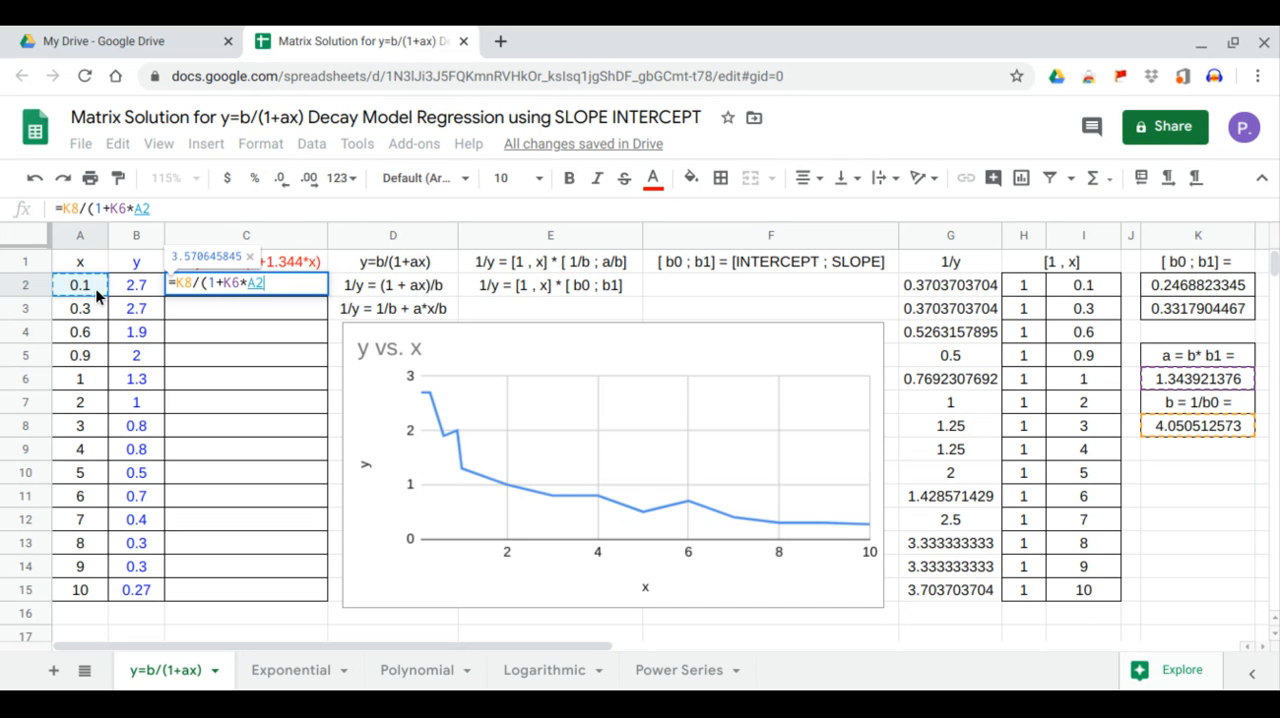
{"action": "type", "text": ")"}
{"action": "key", "text": "Return"}
Lock the coefficient rows in the C2 formula so it reads =K$8/(1+K$6*A2).
{"action": "left_click", "coordinate": [218, 284]}
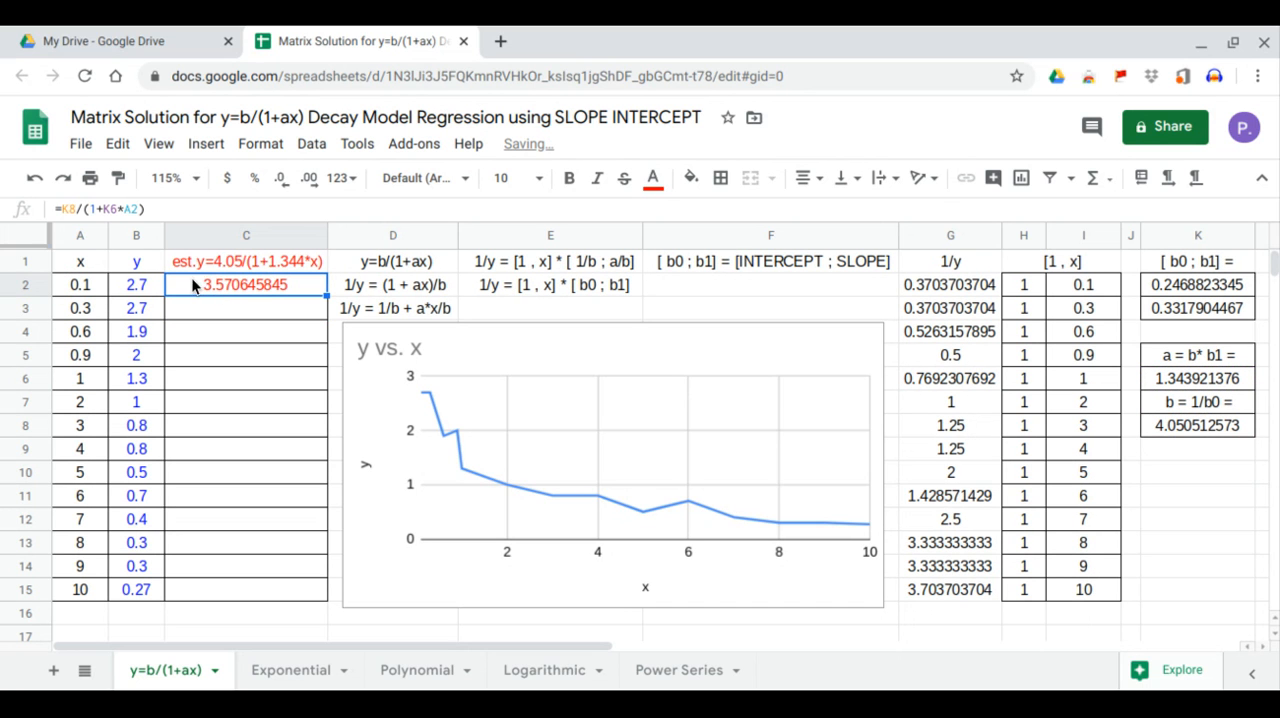
{"action": "left_click", "coordinate": [68, 208]}
{"action": "type", "text": "$"}
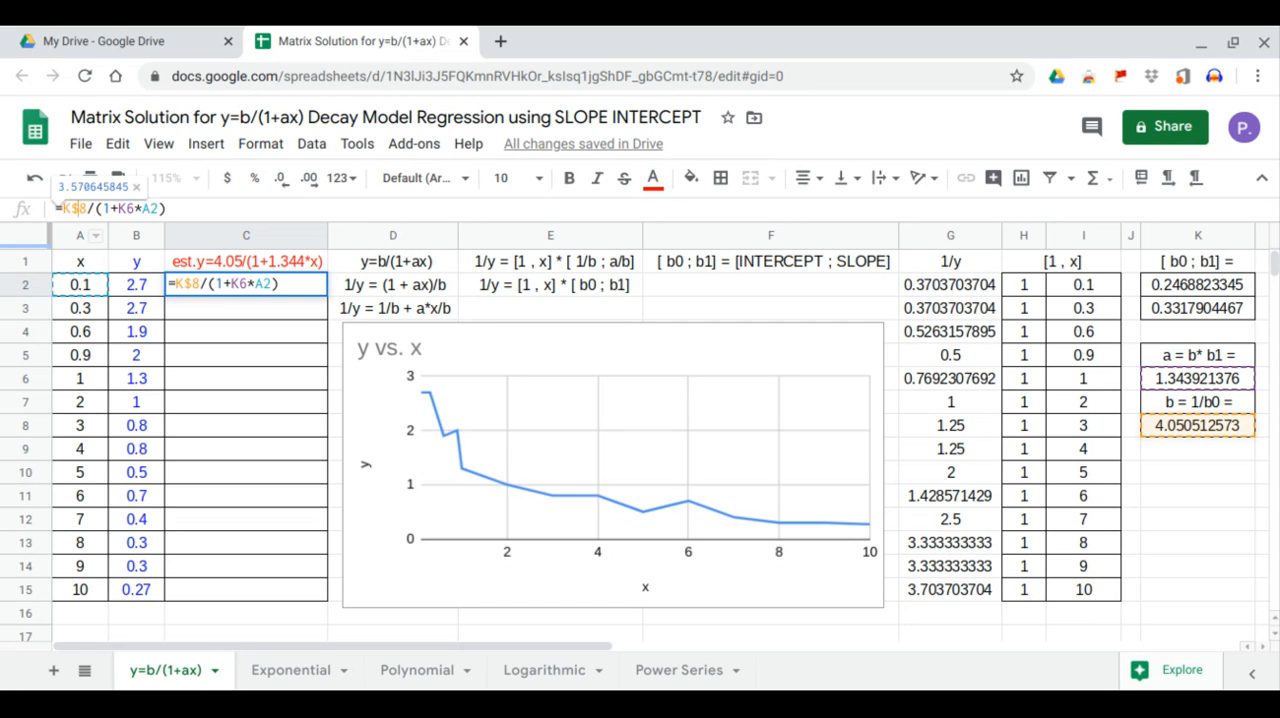
{"action": "left_click", "coordinate": [124, 208]}
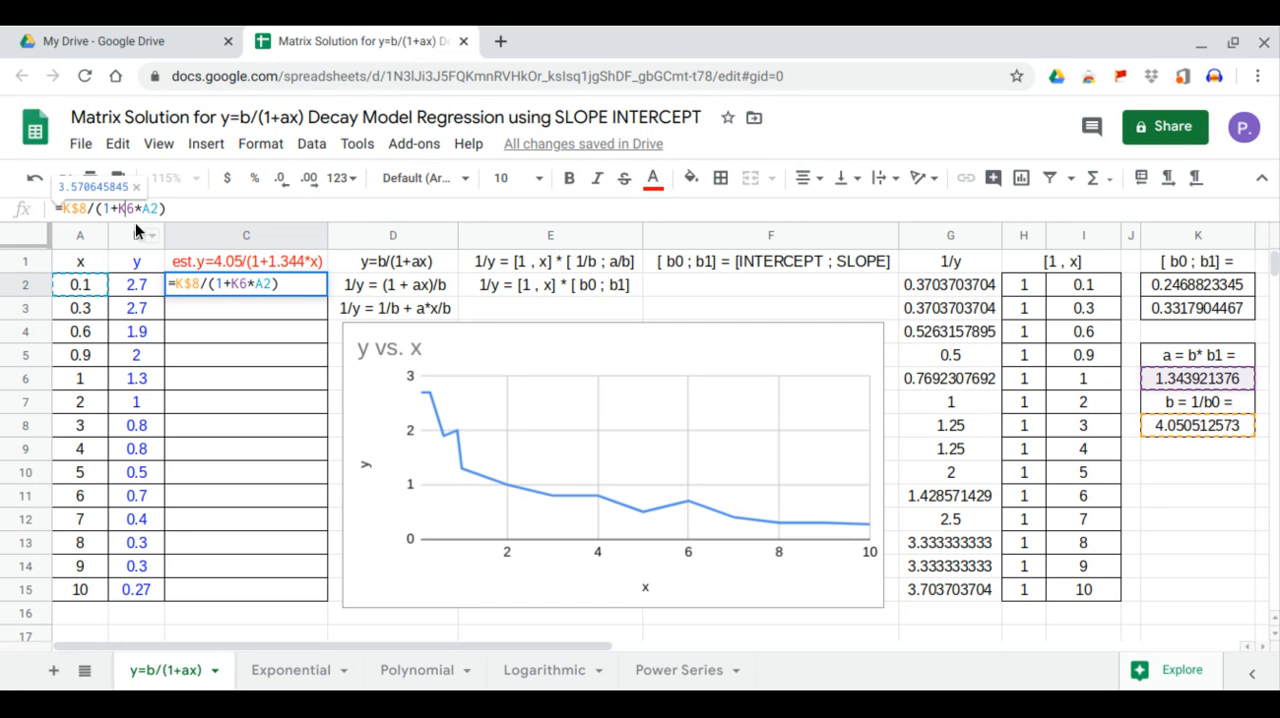
{"action": "key", "text": "Return"}
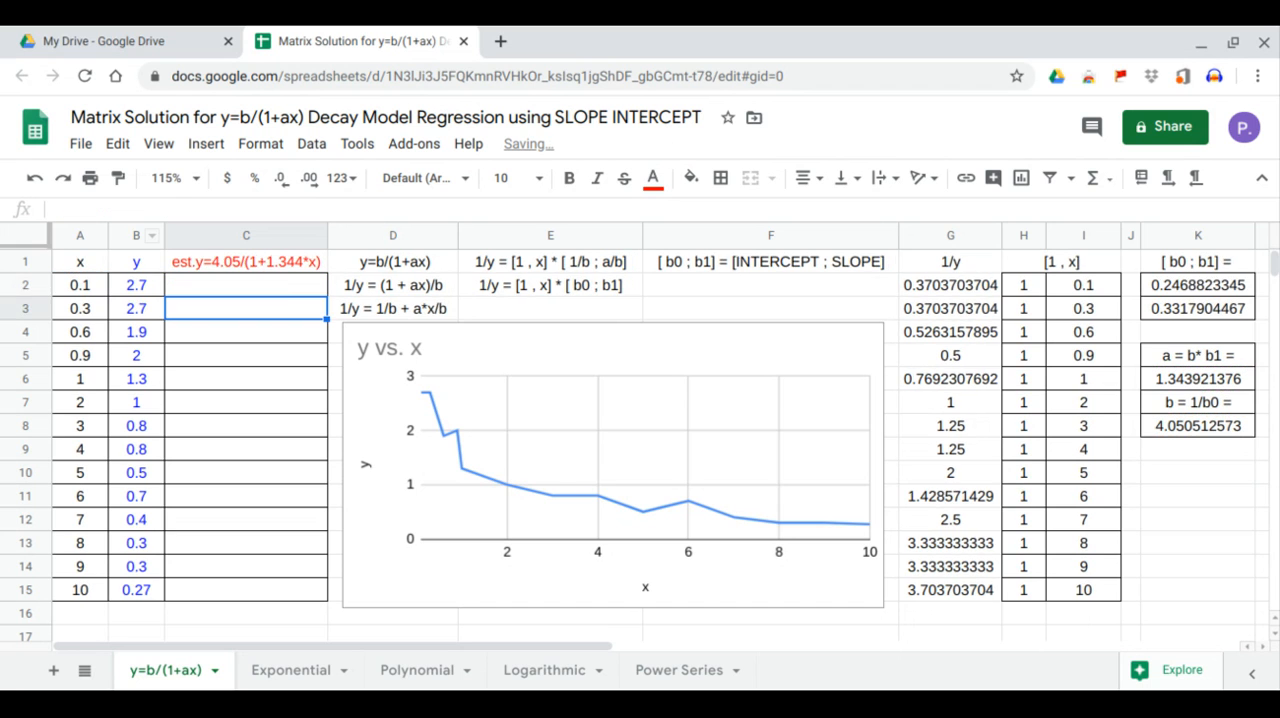
Fill the estimated y formula from C2 down through C15.
{"action": "left_click", "coordinate": [217, 283]}
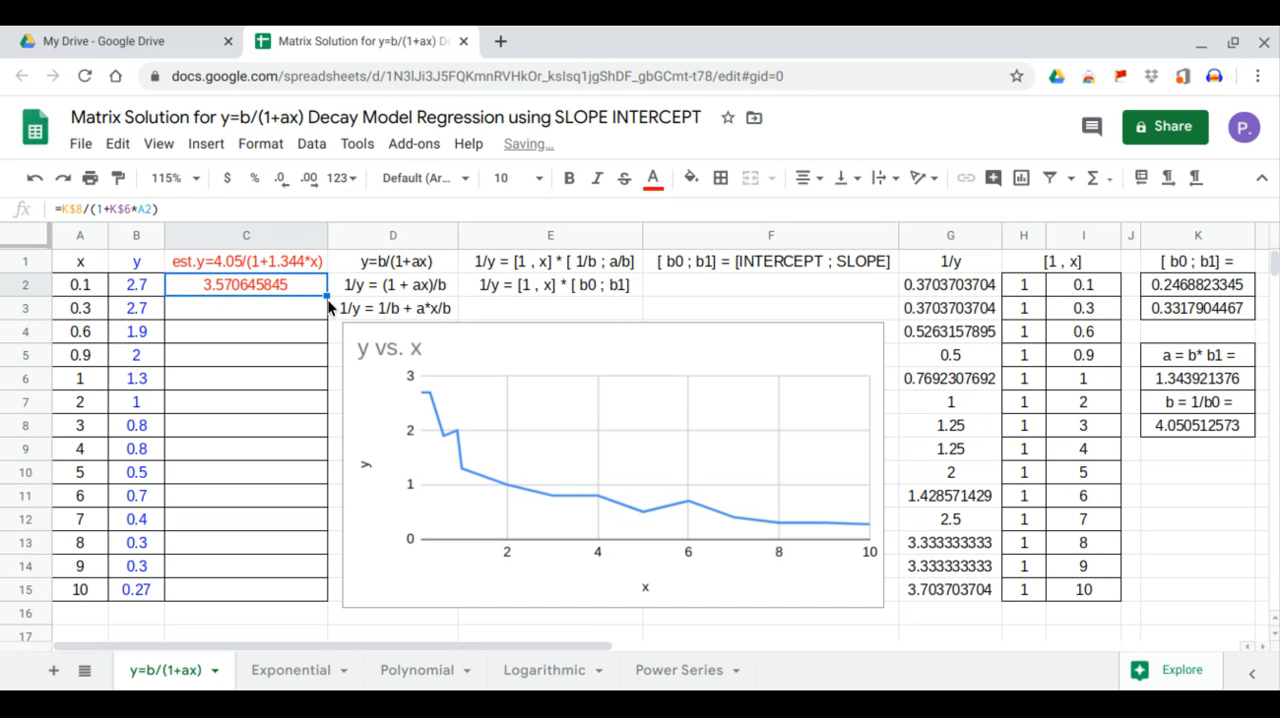
{"action": "left_click_drag", "start_coordinate": [326, 296], "coordinate": [306, 588]}
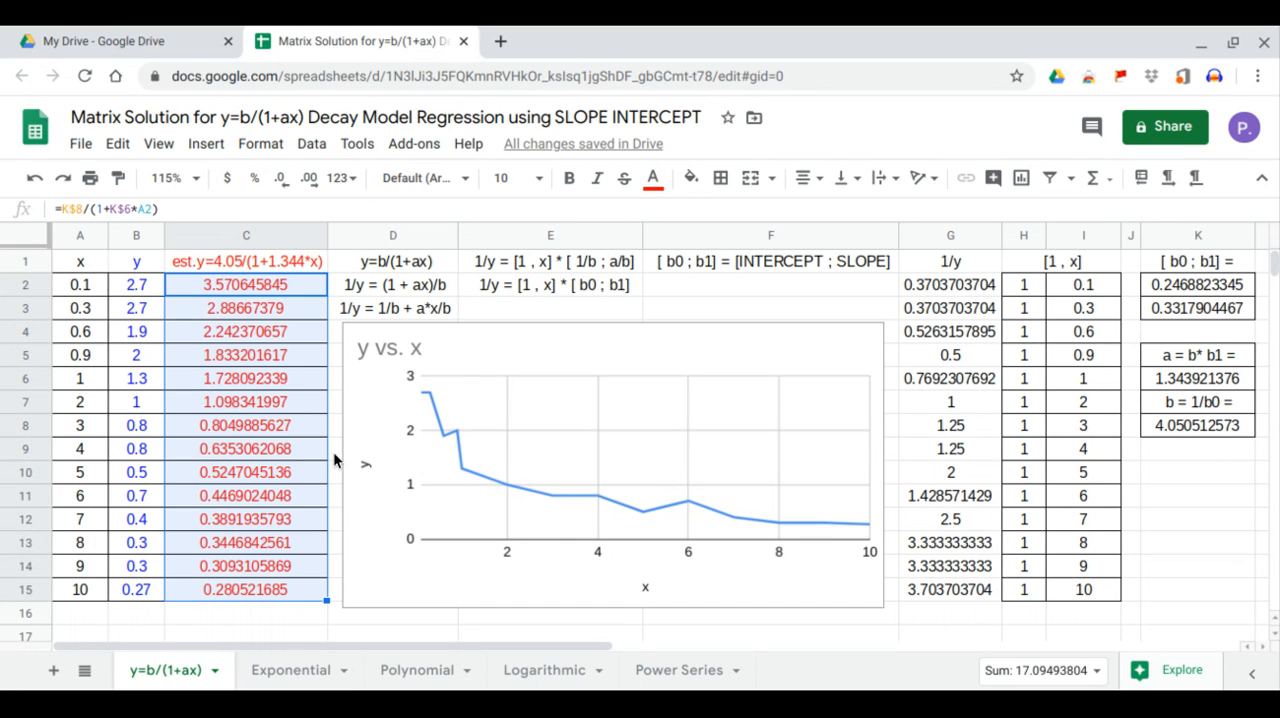
{"action": "left_click", "coordinate": [257, 264]}
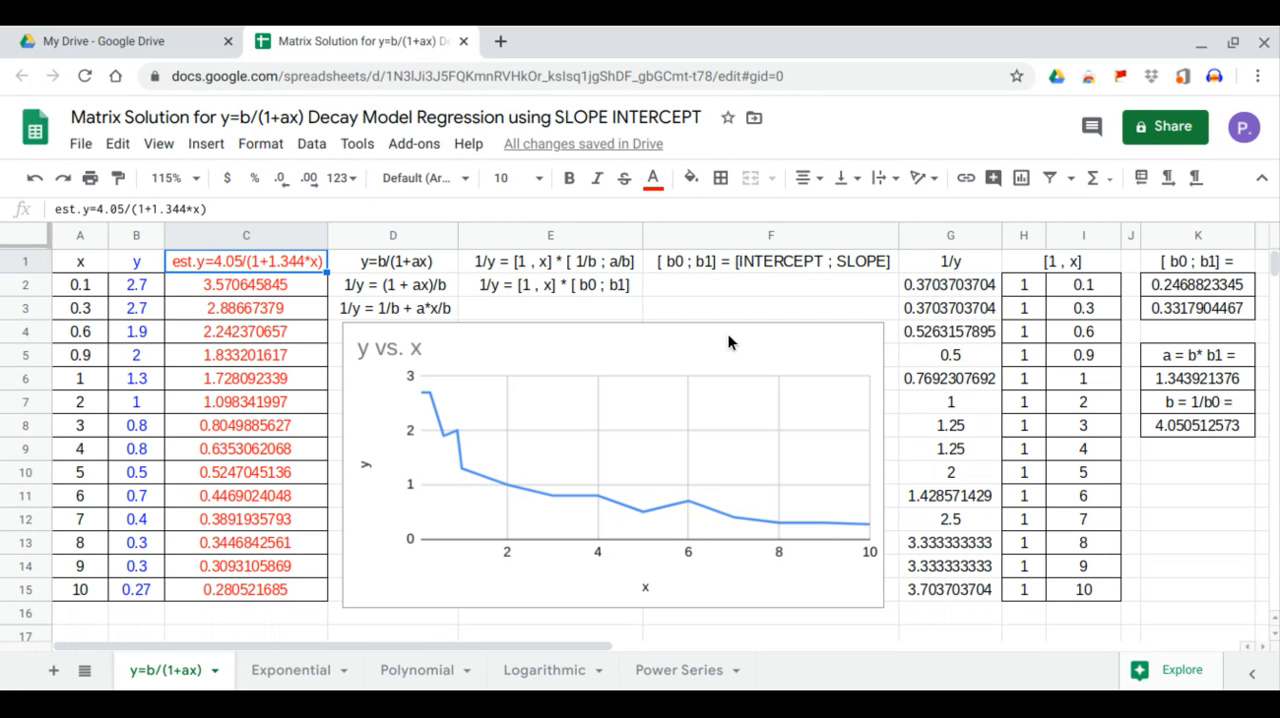
Add the estimated y column C1:C15 as a second series in the y vs. x line chart and close the chart editor.
{"action": "left_click", "coordinate": [867, 342]}
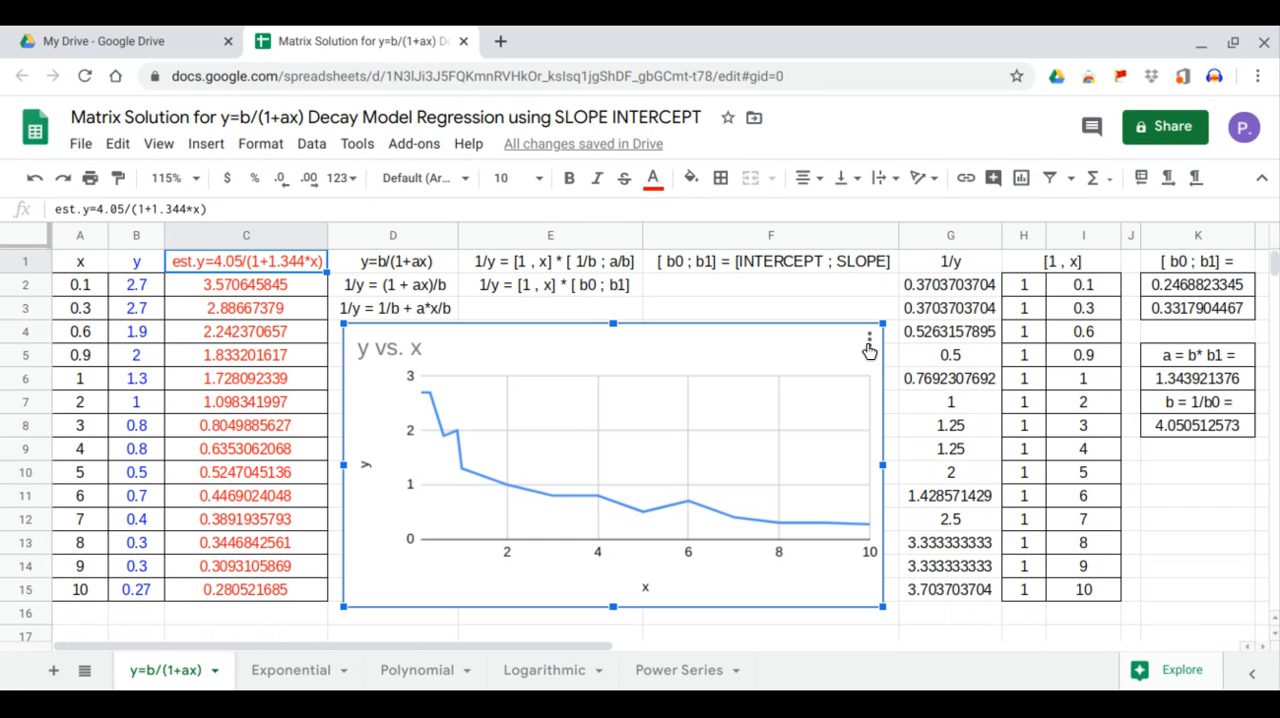
{"action": "left_click", "coordinate": [870, 342]}
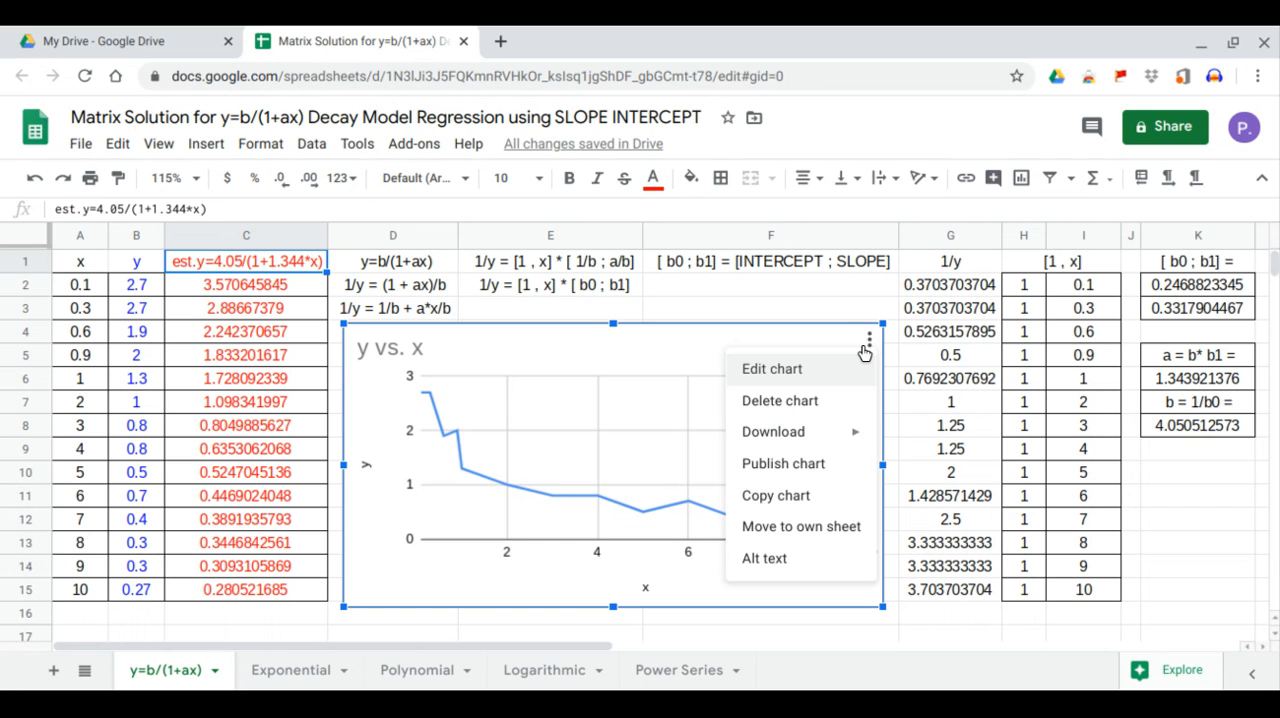
{"action": "left_click", "coordinate": [845, 370]}
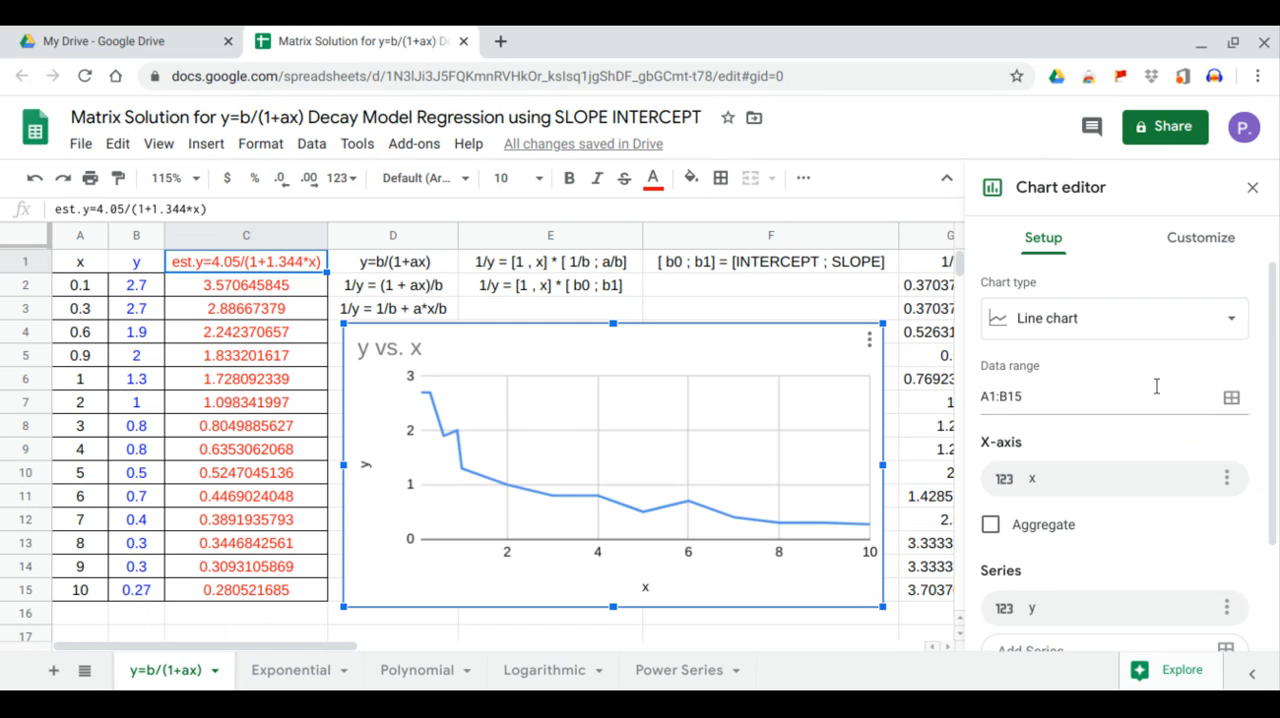
{"action": "scroll", "coordinate": [1156, 390], "scroll_direction": "down", "scroll_amount": 2}
{"action": "left_click", "coordinate": [1119, 514]}
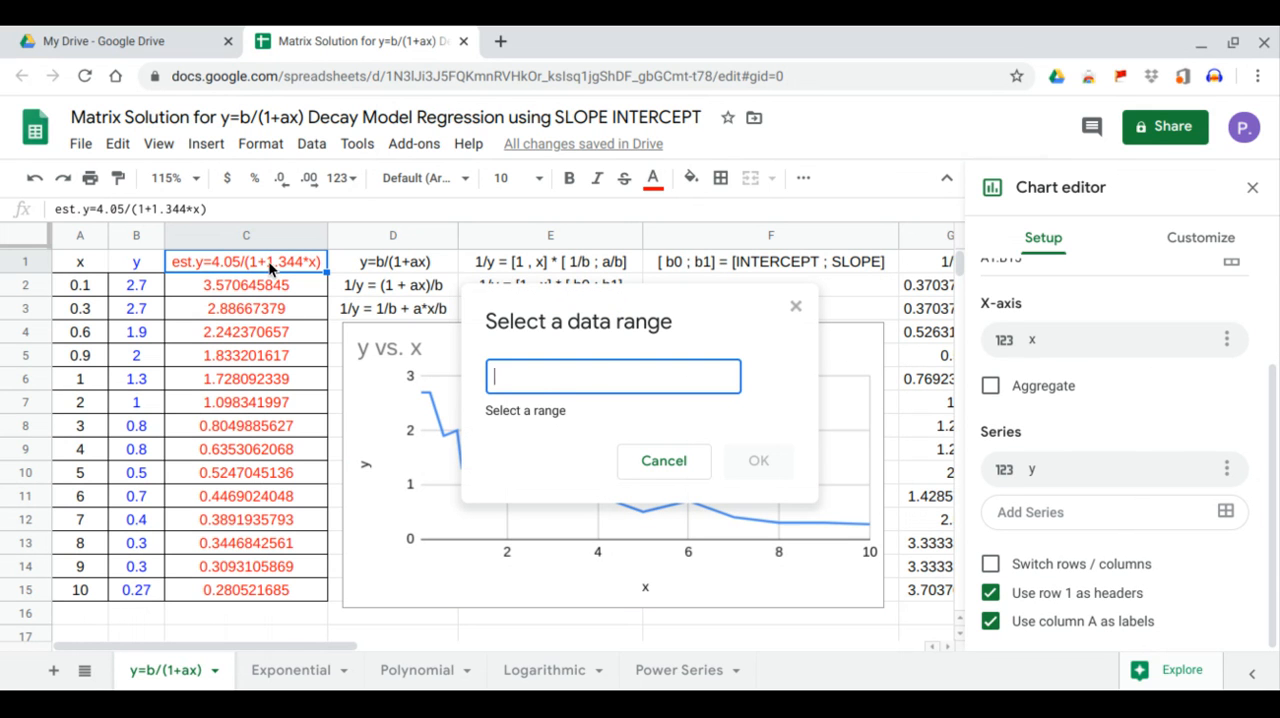
{"action": "left_click_drag", "start_coordinate": [272, 262], "coordinate": [257, 590]}
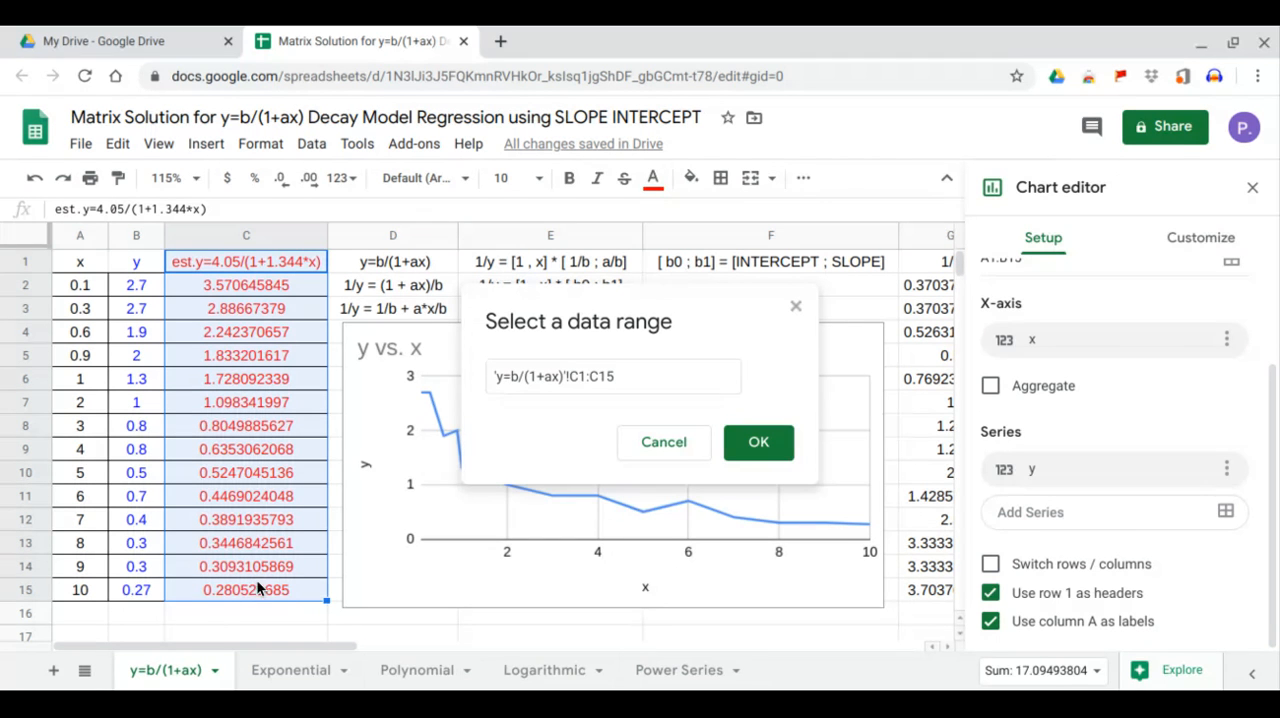
{"action": "left_click", "coordinate": [755, 442]}
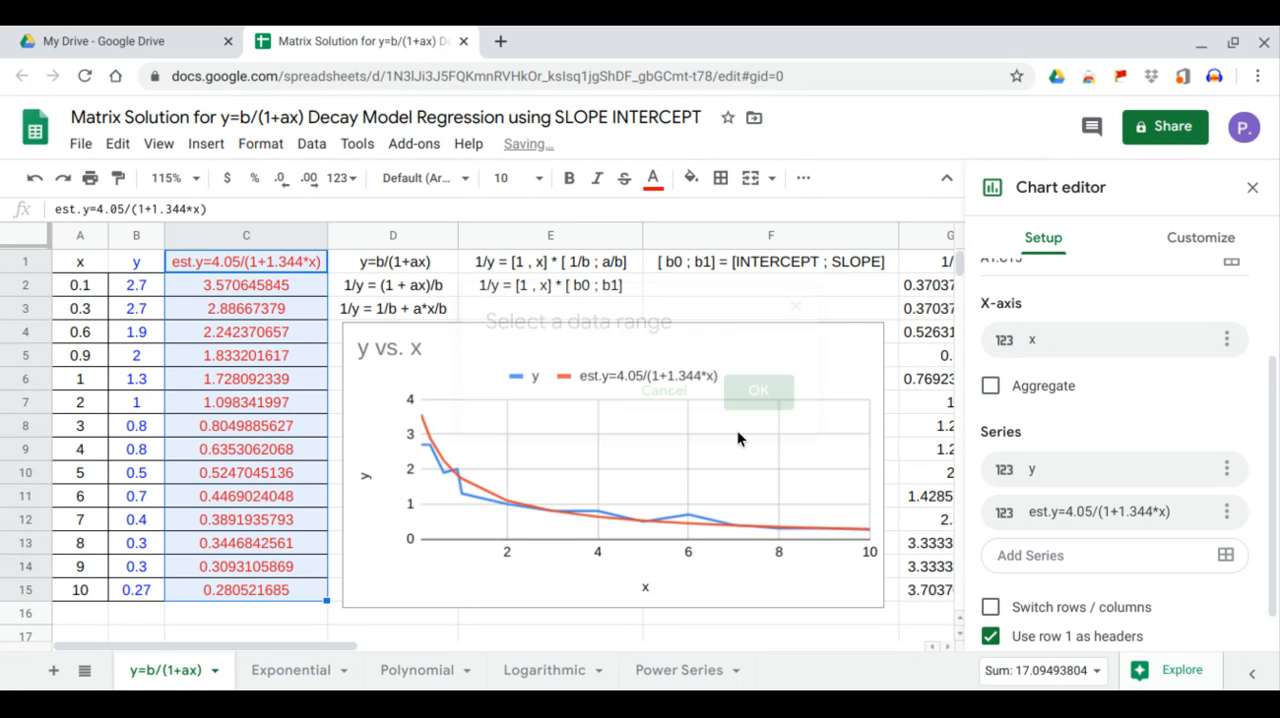
{"action": "left_click", "coordinate": [1252, 188]}
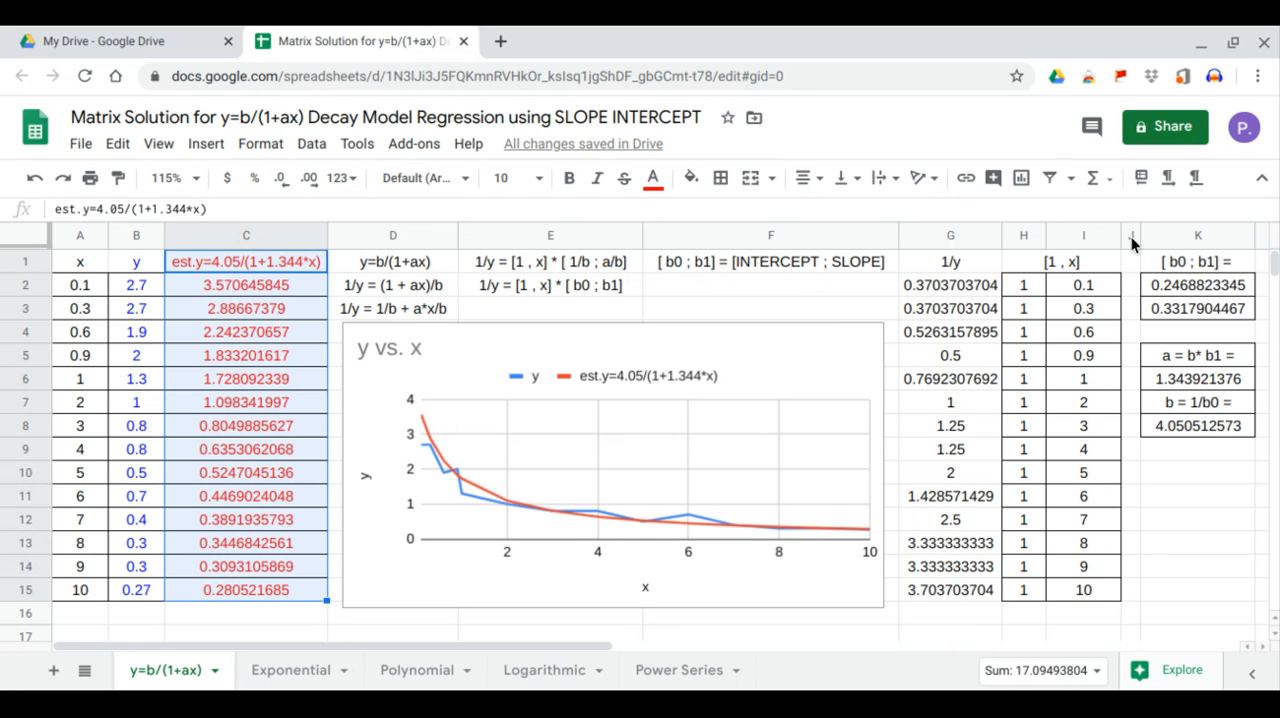